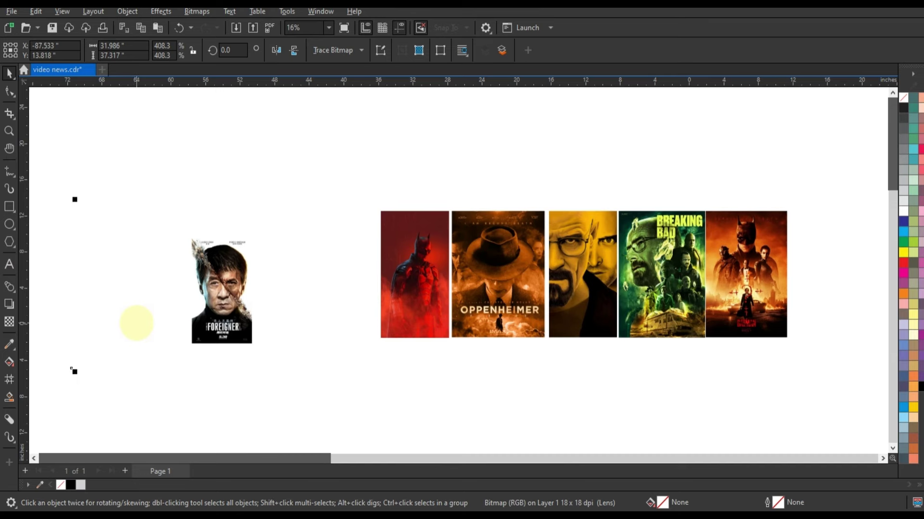
# Step: Move the Foreigner poster beside the other posters and enlarge it to about 8.4 × 14 inches
pyautogui.moveTo(246, 332); pyautogui.dragTo(303, 320)
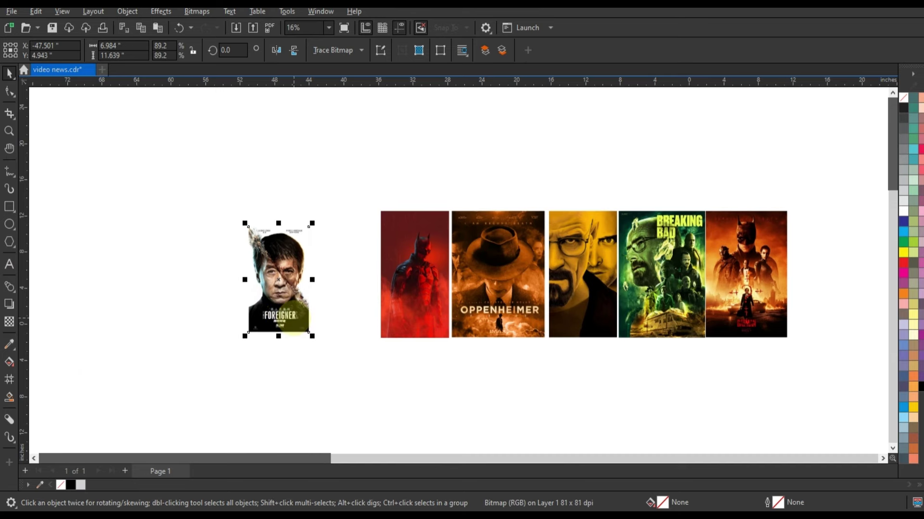
pyautogui.hotkey('shift', 'F2')
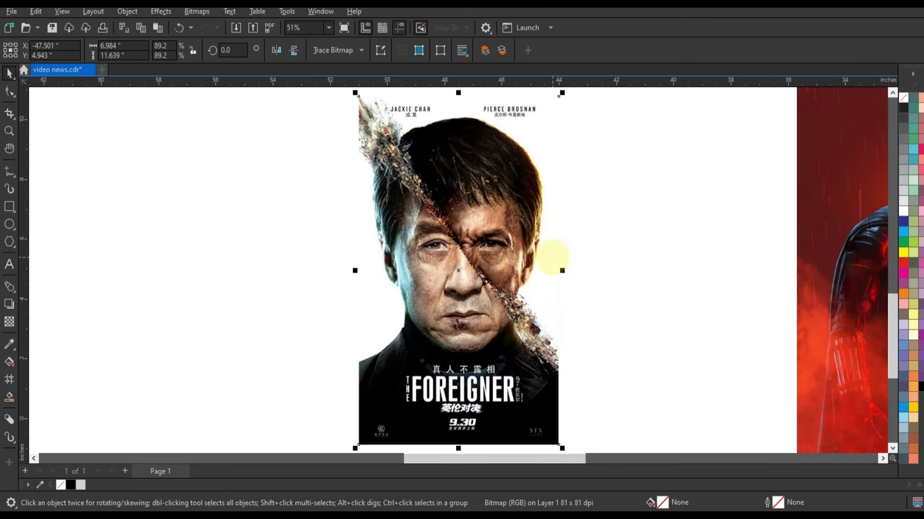
pyautogui.scroll(-1, 553, 257)
pyautogui.moveTo(558, 129); pyautogui.dragTo(575, 105)
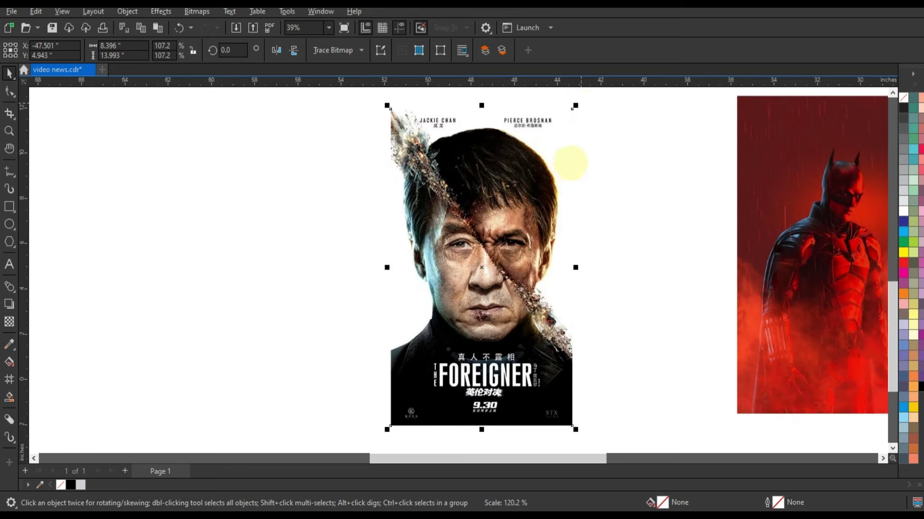
pyautogui.hotkey('shift', 'F2')
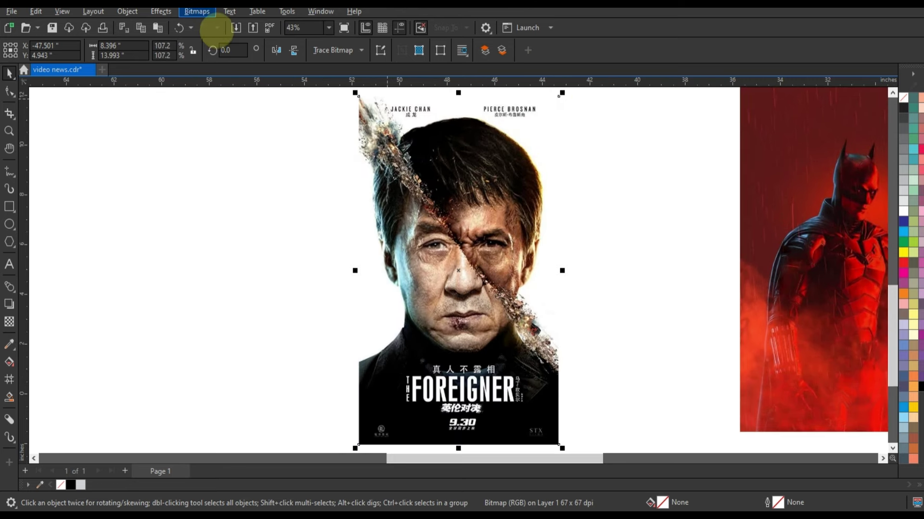
# Step: Convert the Foreigner poster to a Grayscale bitmap
pyautogui.click(216, 27)
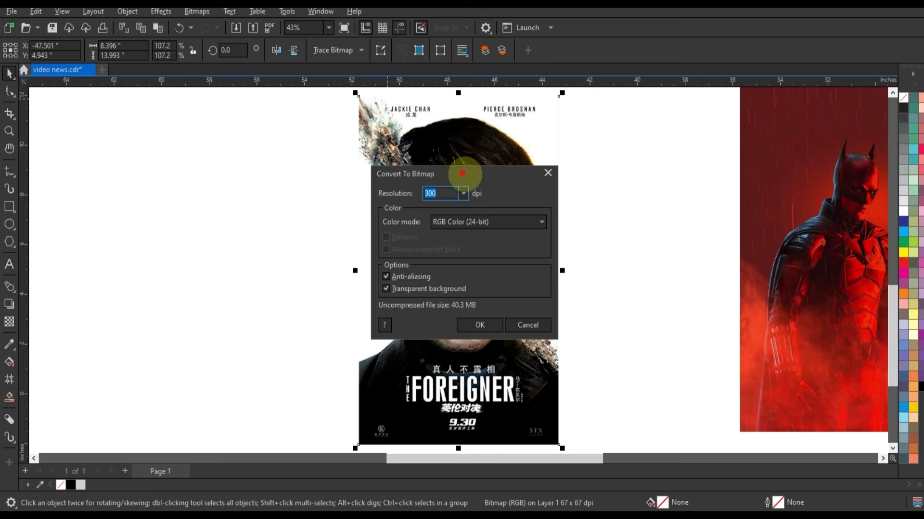
pyautogui.moveTo(462, 173); pyautogui.dragTo(637, 170)
pyautogui.click(640, 219)
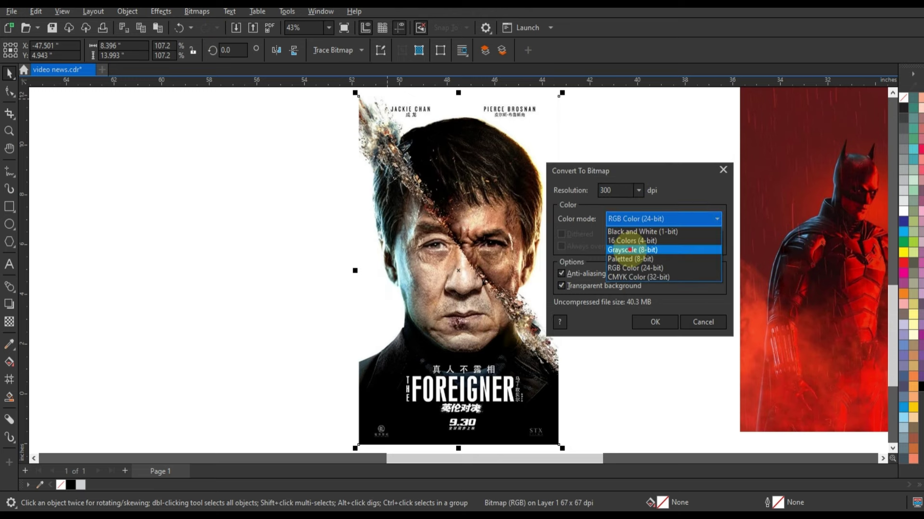
pyautogui.click(629, 250)
pyautogui.click(652, 322)
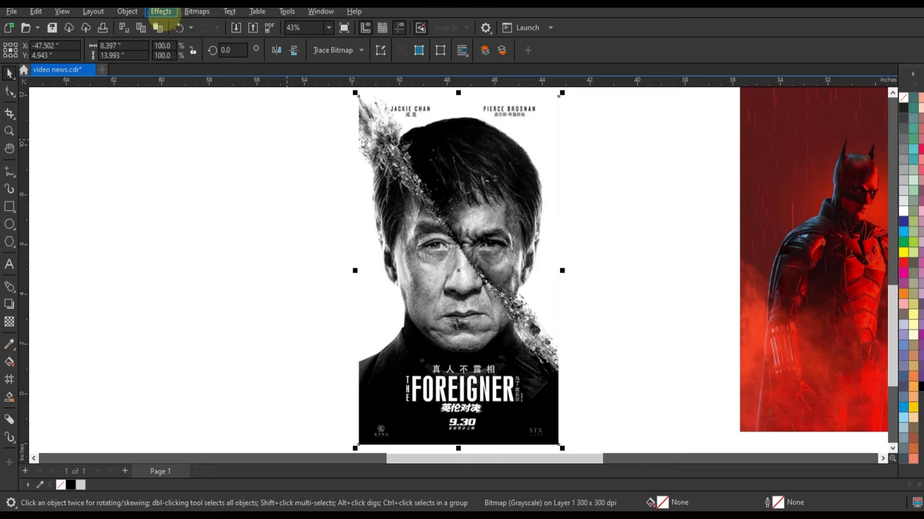
# Step: Convert the grayscale poster back to RGB Color (24-bit)
pyautogui.click(161, 12)
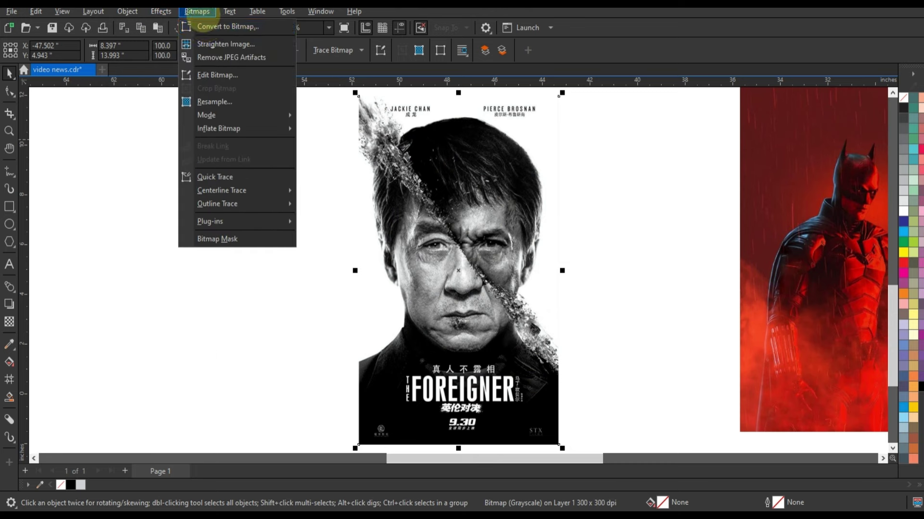
pyautogui.click(197, 26)
pyautogui.click(486, 222)
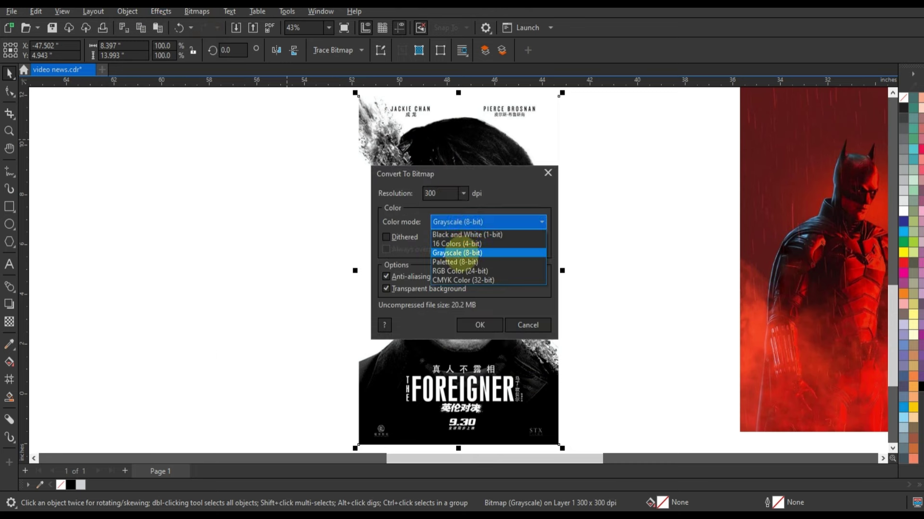
pyautogui.click(455, 271)
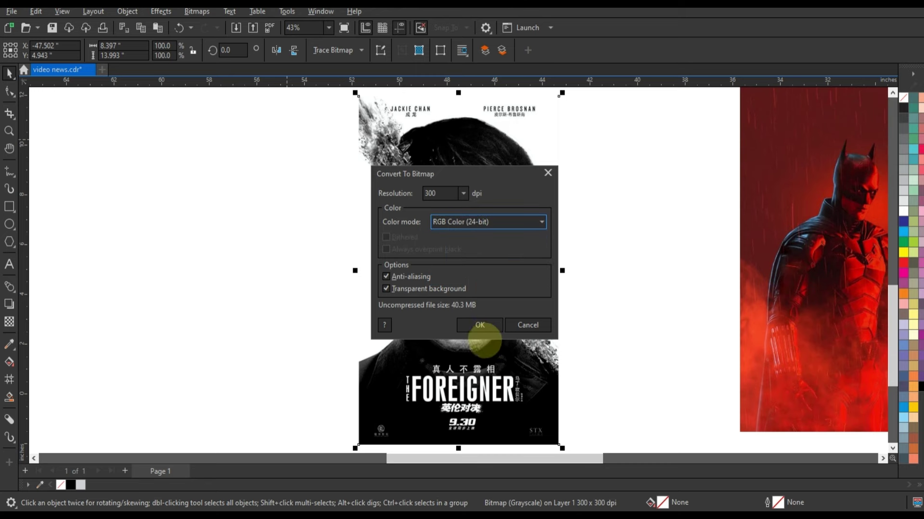
pyautogui.click(480, 325)
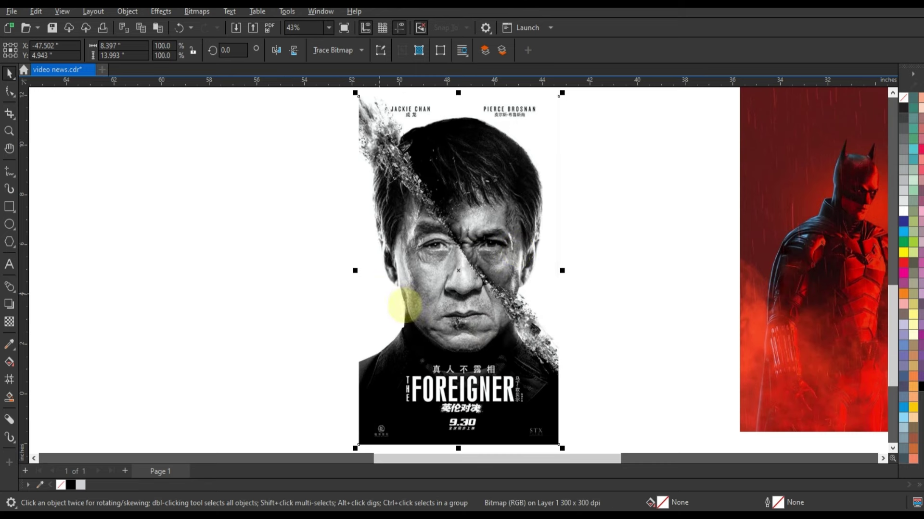
# Step: Place the grayscale Foreigner poster beside the red Batman poster and zoom in on it
pyautogui.scroll(-1, 398, 305)
pyautogui.moveTo(437, 336); pyautogui.dragTo(551, 305)
pyautogui.click(9, 131)
pyautogui.moveTo(453, 108); pyautogui.dragTo(808, 406)
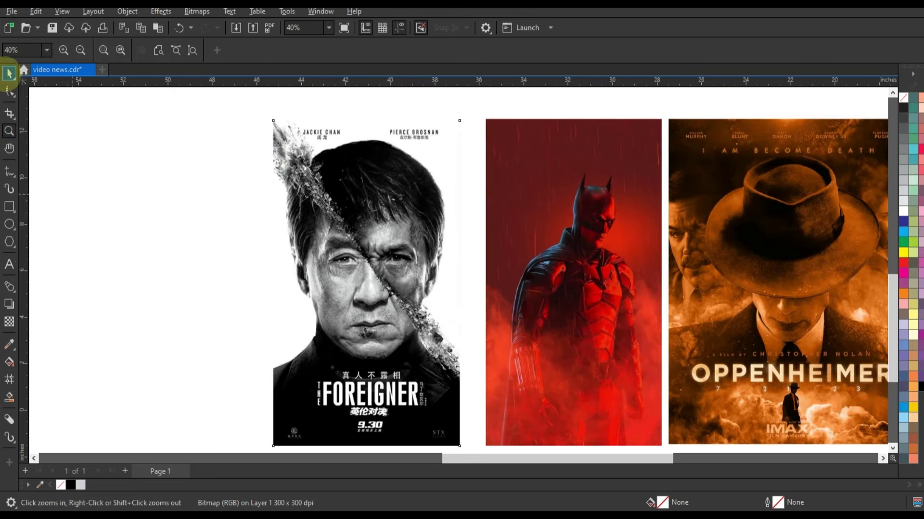
# Step: Duplicate the Foreigner poster and move the copy with the red Batman poster lower
pyautogui.click(9, 73)
pyautogui.scroll(-1, 241, 287)
pyautogui.scroll(-1, 251, 291)
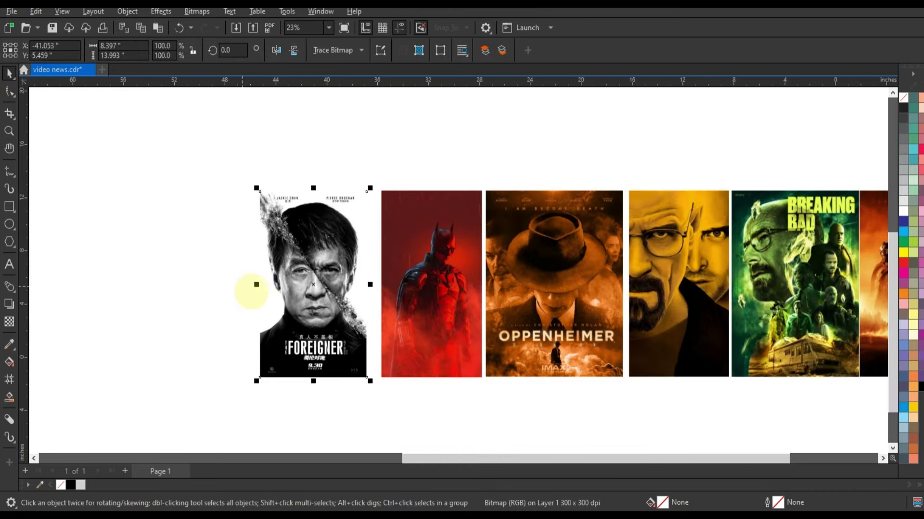
pyautogui.moveTo(251, 291); pyautogui.dragTo(92, 294)
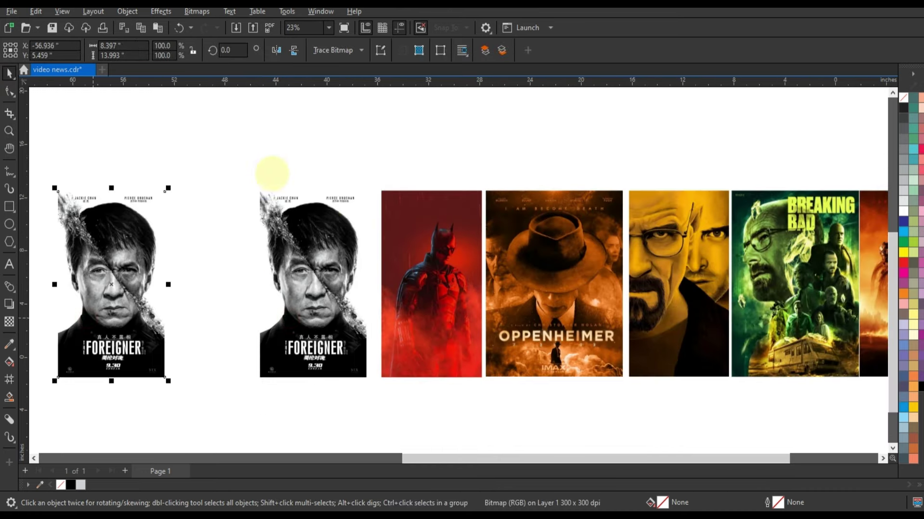
pyautogui.scroll(-2, 273, 181)
pyautogui.moveTo(237, 155); pyautogui.dragTo(423, 334)
pyautogui.moveTo(380, 299); pyautogui.dragTo(370, 456)
# Step: Position the Oppenheimer poster beside a Foreigner copy, undoing the accidental mirroring
pyautogui.moveTo(454, 253)
pyautogui.mouseDown()
pyautogui.moveTo(248, 254)
pyautogui.moveTo(510, 248)
pyautogui.mouseUp()
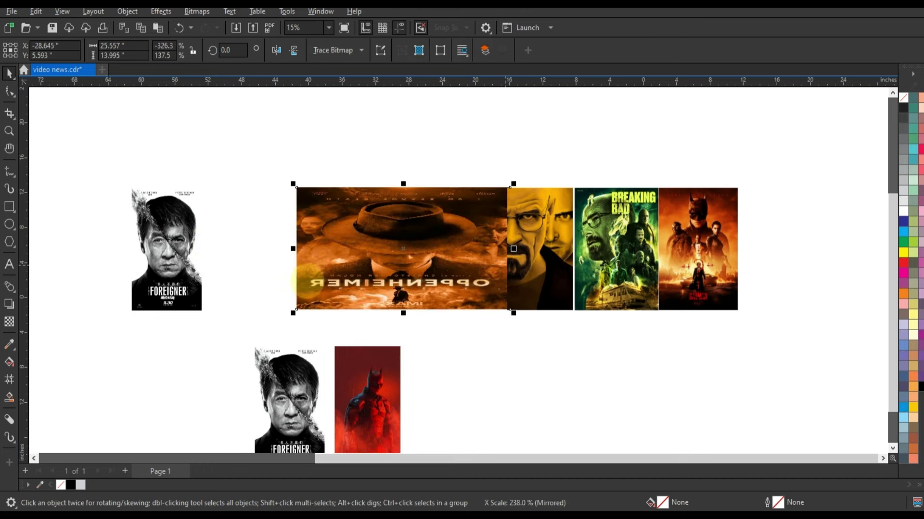
pyautogui.hotkey('ctrl', 'z')
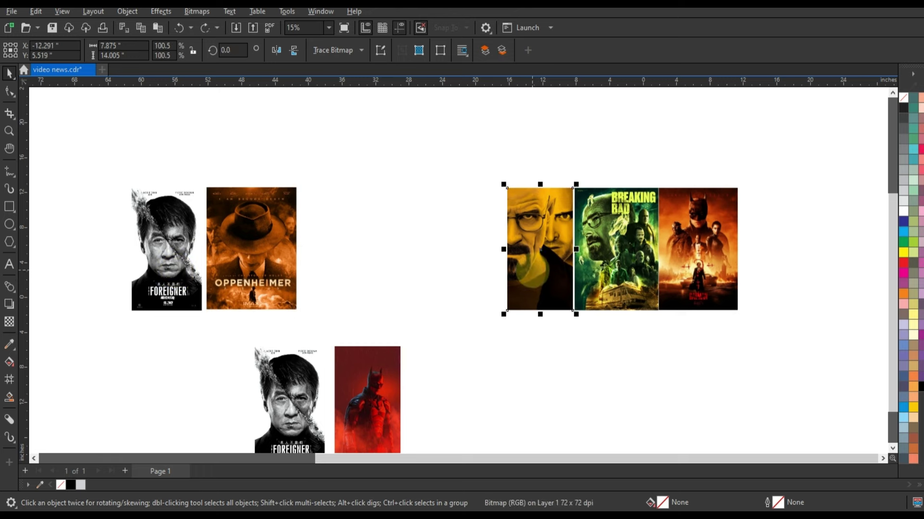
pyautogui.press('Delete')
pyautogui.hotkey('ctrl', 'v')
# Step: Place a Foreigner copy left of the Walter poster and select the pair
pyautogui.moveTo(437, 311); pyautogui.dragTo(534, 277)
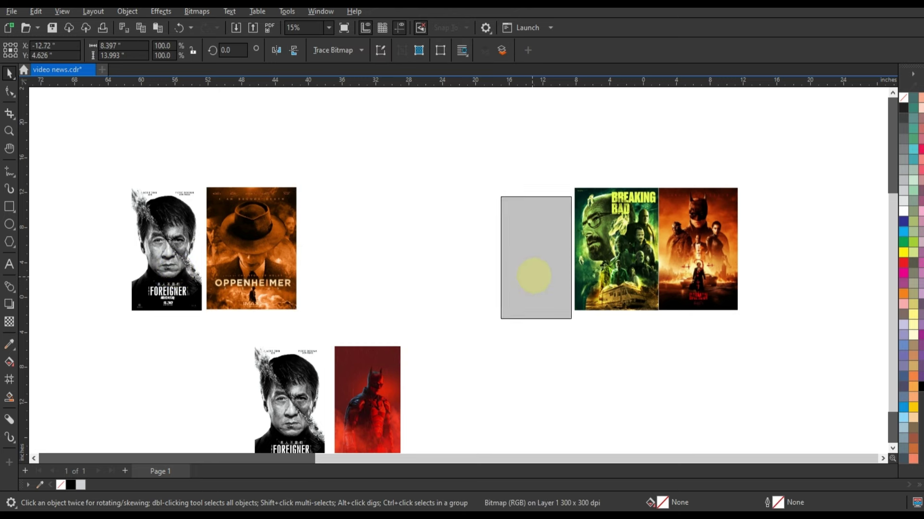
pyautogui.hotkey('ctrl', 'z')
pyautogui.hotkey('ctrl', 'z')
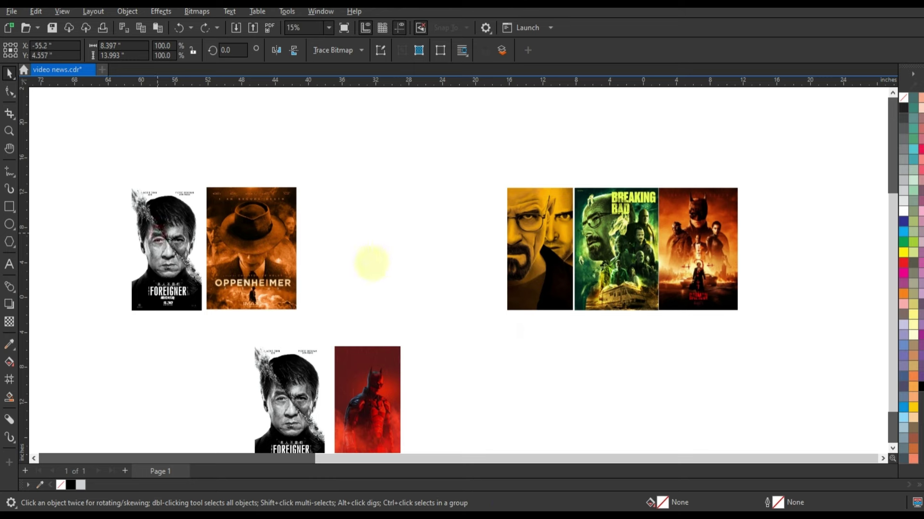
pyautogui.hotkey('ctrl', 'v')
pyautogui.moveTo(417, 251); pyautogui.dragTo(455, 231)
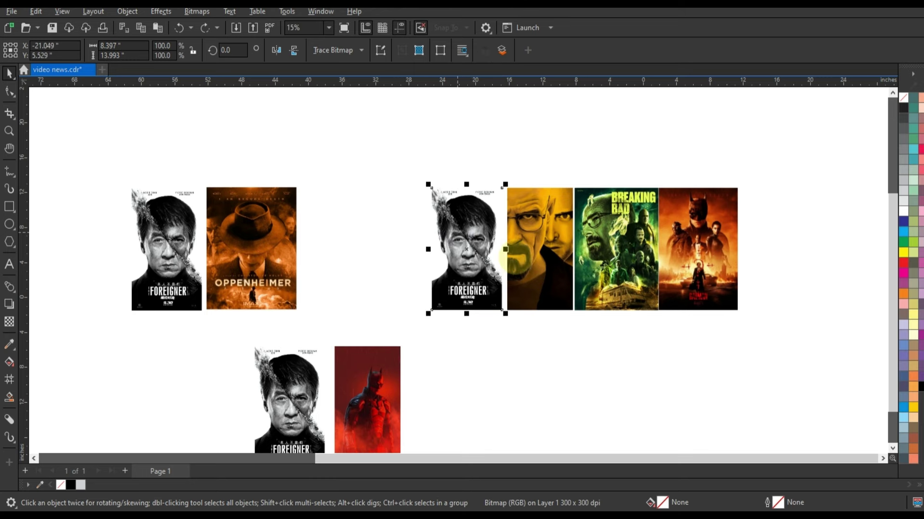
pyautogui.keyDown('shift'); pyautogui.click(529, 262); pyautogui.keyUp('shift')
# Step: Move the Walter pair to the upper left and pair a Foreigner copy with Breaking Bad
pyautogui.scroll(-2, 536, 287)
pyautogui.moveTo(536, 286); pyautogui.dragTo(310, 179)
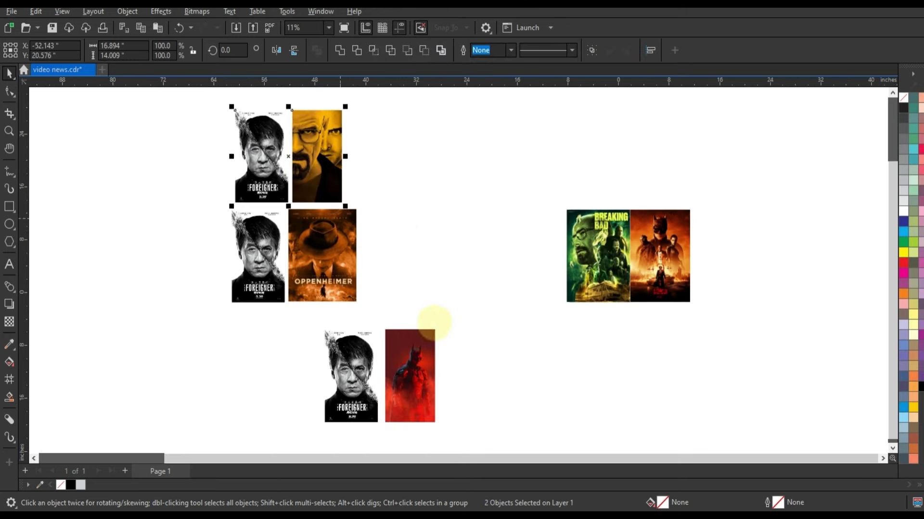
pyautogui.moveTo(358, 402)
pyautogui.mouseDown()
pyautogui.moveTo(280, 404)
pyautogui.moveTo(510, 288)
pyautogui.moveTo(523, 271)
pyautogui.mouseUp()
pyautogui.keyDown('shift'); pyautogui.click(593, 270); pyautogui.keyUp('shift')
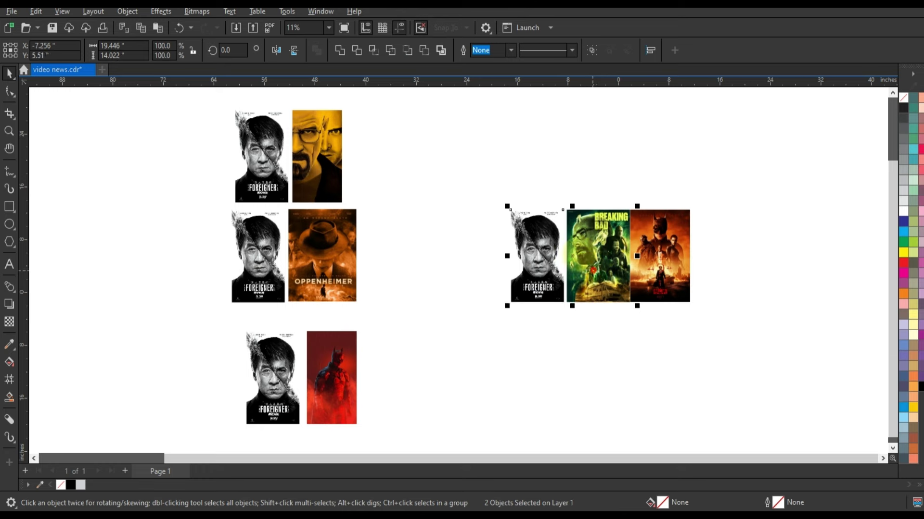
pyautogui.moveTo(590, 271); pyautogui.dragTo(497, 175)
# Step: Pair a Foreigner copy with the orange Batman poster below Breaking Bad
pyautogui.click(542, 253)
pyautogui.click(435, 157)
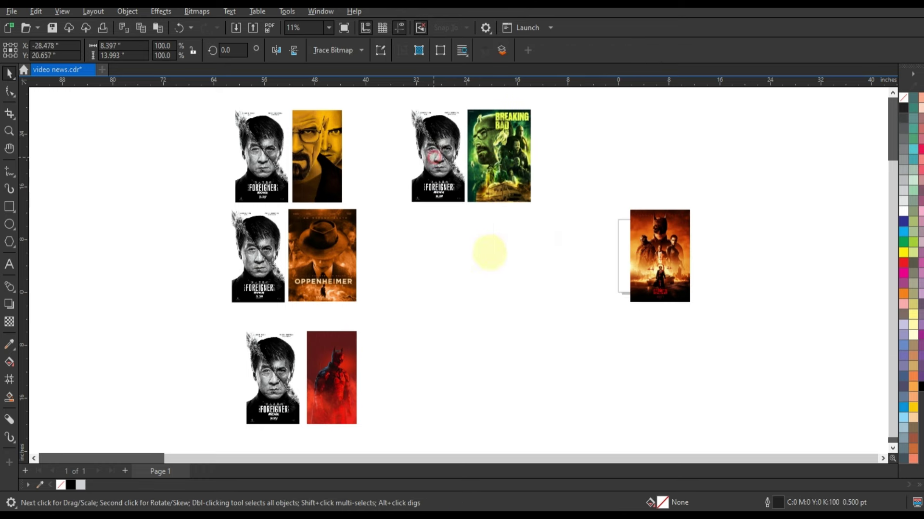
pyautogui.moveTo(489, 253); pyautogui.dragTo(595, 262)
pyautogui.keyDown('shift'); pyautogui.click(659, 263); pyautogui.keyUp('shift')
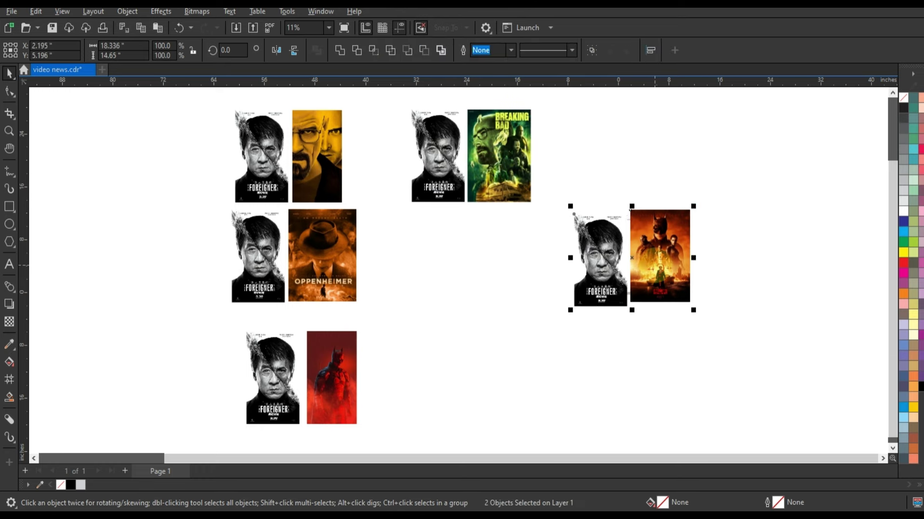
pyautogui.moveTo(658, 263); pyautogui.dragTo(495, 272)
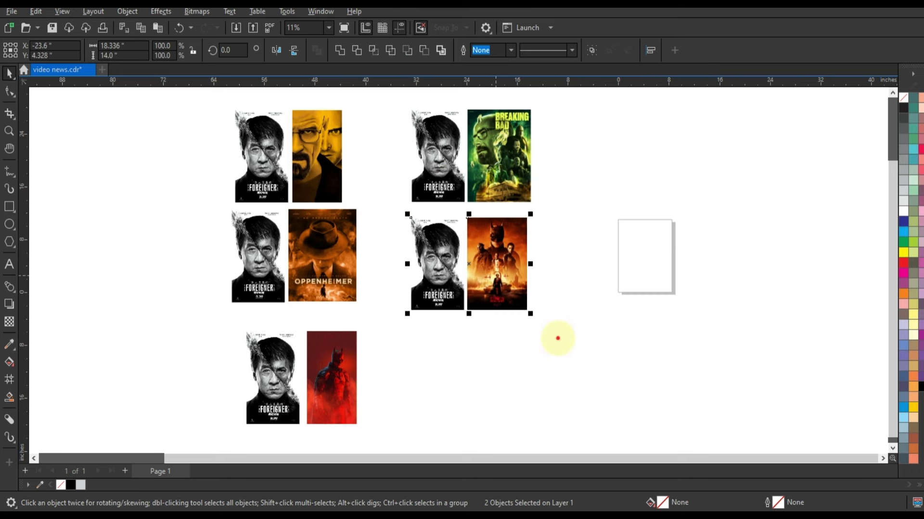
# Step: Nudge the bottom red Batman pair up and zoom to fit all five pairs
pyautogui.click(556, 336)
pyautogui.moveTo(374, 320); pyautogui.dragTo(240, 431)
pyautogui.moveTo(273, 380); pyautogui.dragTo(270, 366)
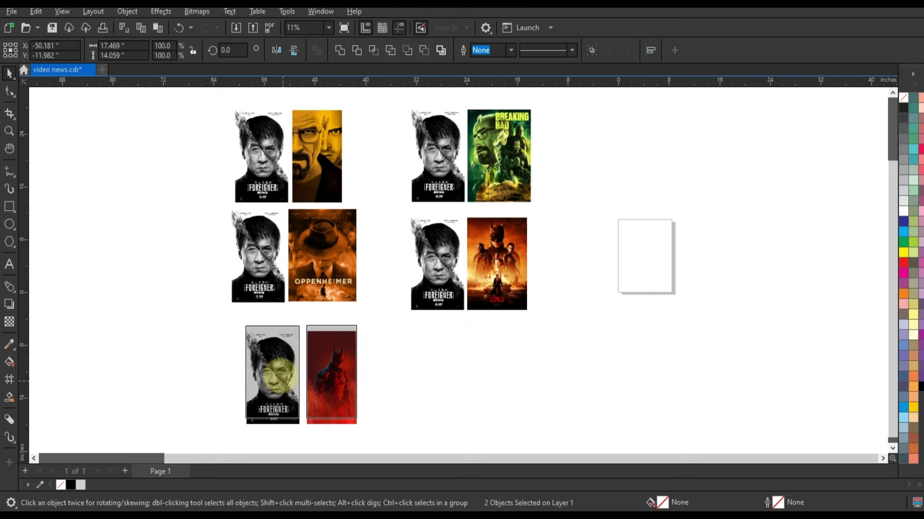
pyautogui.click(426, 371)
pyautogui.moveTo(221, 99); pyautogui.dragTo(563, 423)
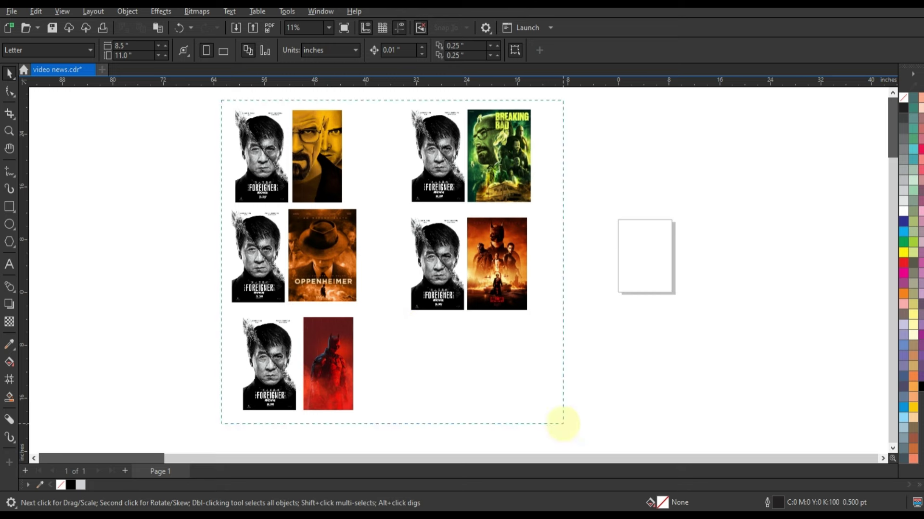
pyautogui.hotkey('shift', 'F2')
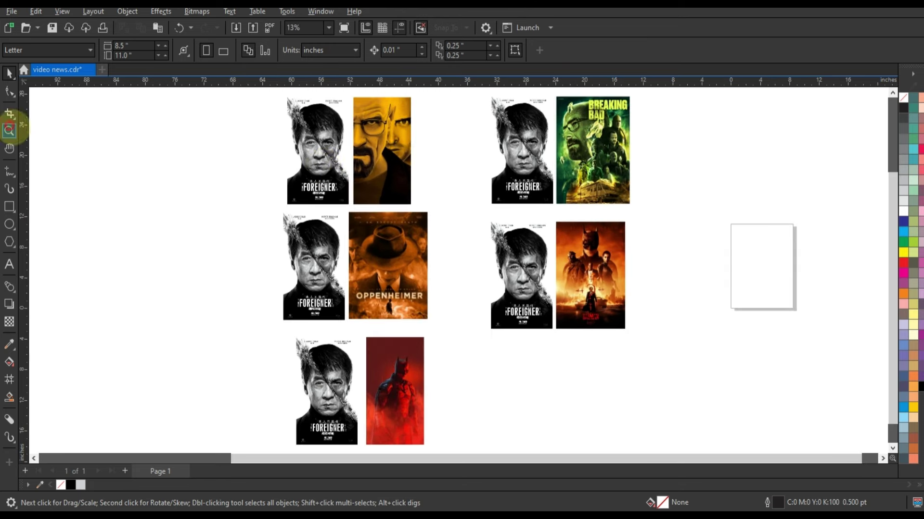
# Step: Zoom in close on the Breaking Bad pair, select its Foreigner copy and open the Effects menu
pyautogui.click(10, 130)
pyautogui.moveTo(476, 92); pyautogui.dragTo(663, 240)
pyautogui.click(8, 72)
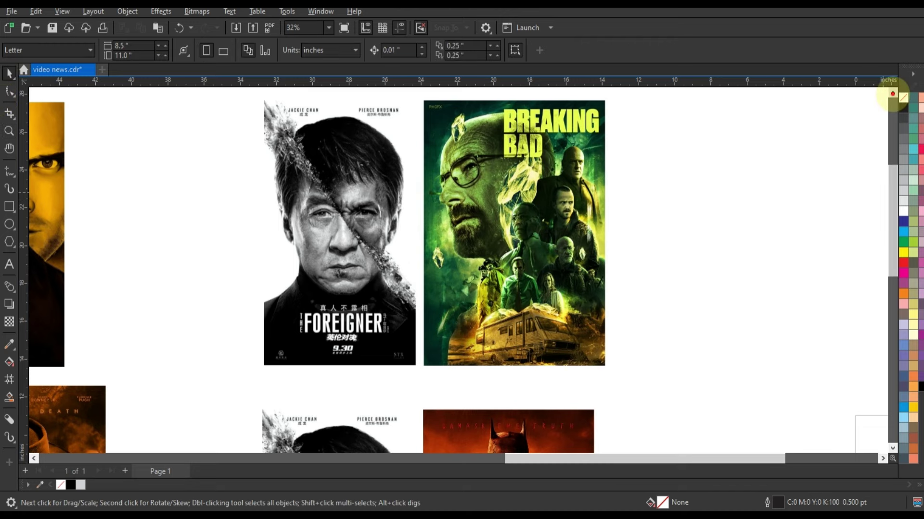
pyautogui.scroll(1, 895, 134)
pyautogui.click(339, 290)
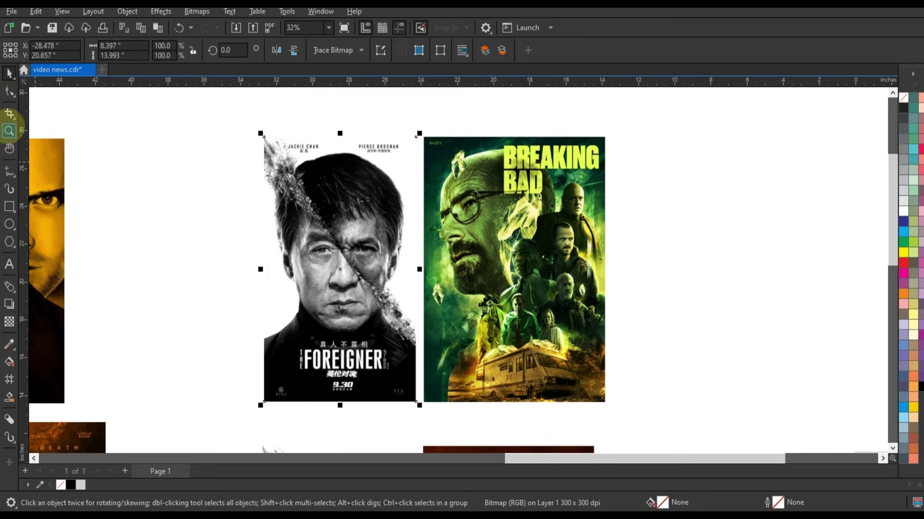
pyautogui.click(9, 129)
pyautogui.moveTo(213, 109); pyautogui.dragTo(587, 386)
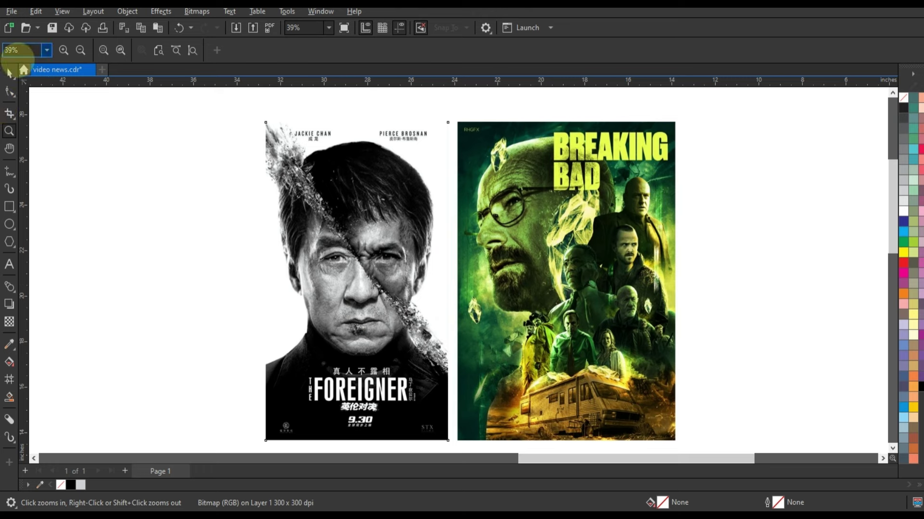
pyautogui.click(8, 72)
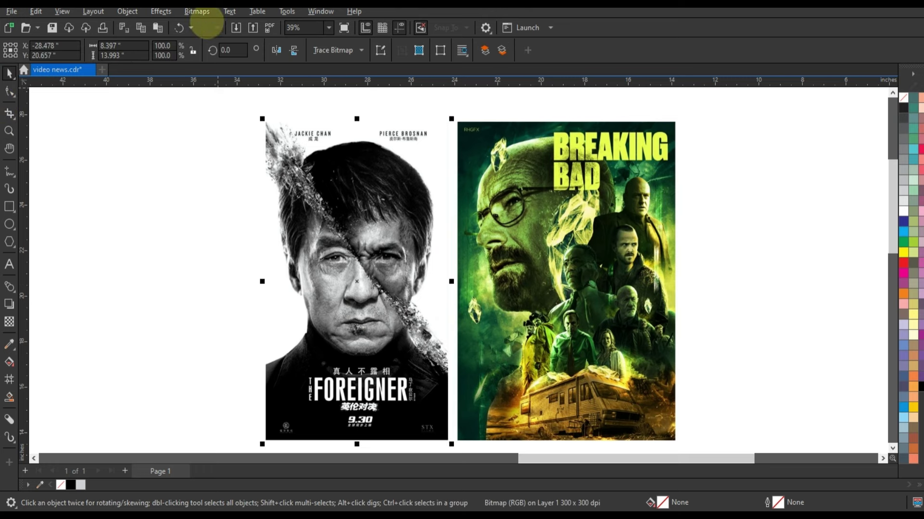
pyautogui.click(160, 11)
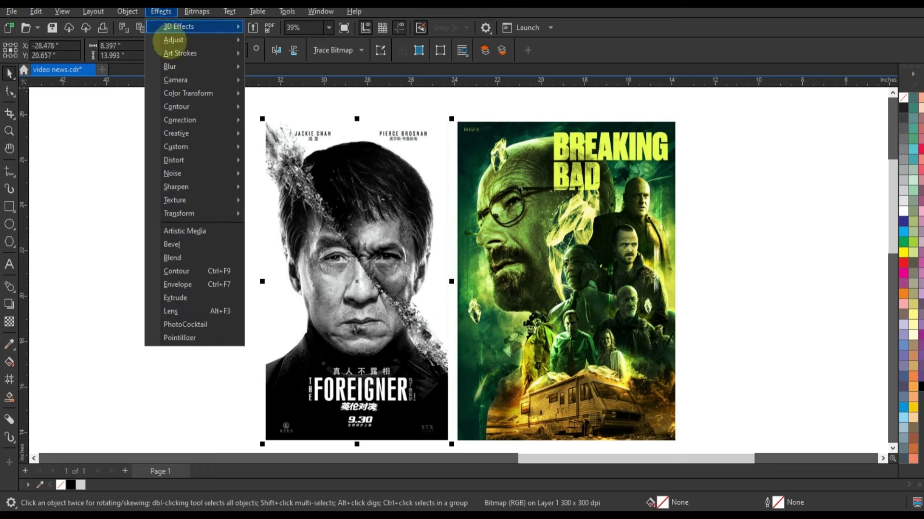
pyautogui.moveTo(174, 39)
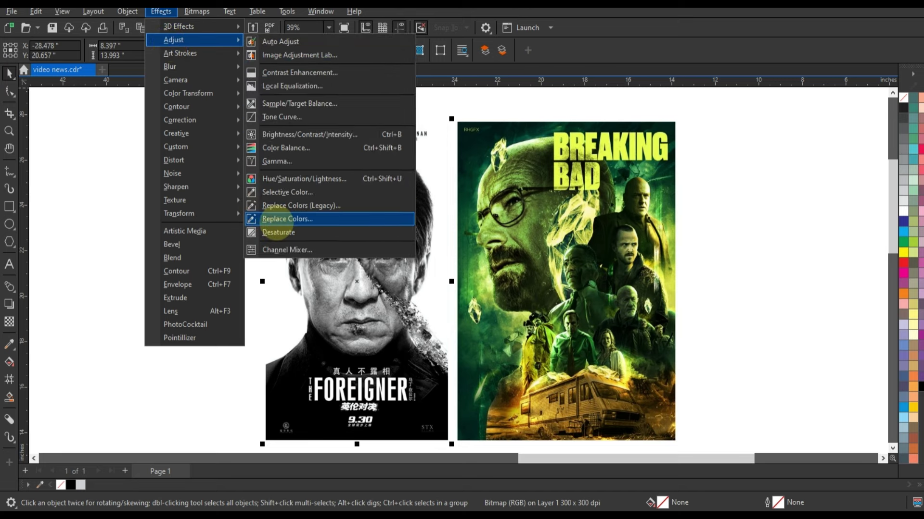
# Step: Open Replace Colors for the Foreigner copy and preview a green tint at Hue 79, Saturation 55
pyautogui.click(277, 219)
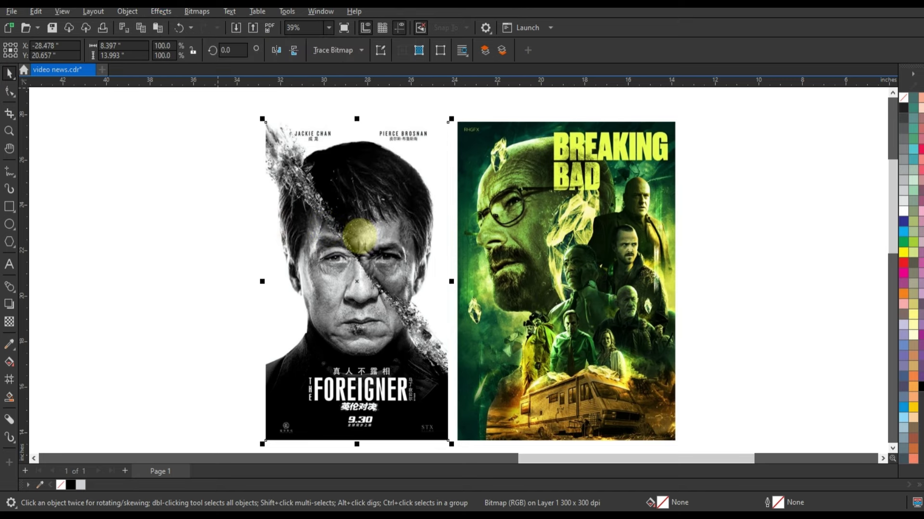
pyautogui.moveTo(445, 75); pyautogui.dragTo(732, 81)
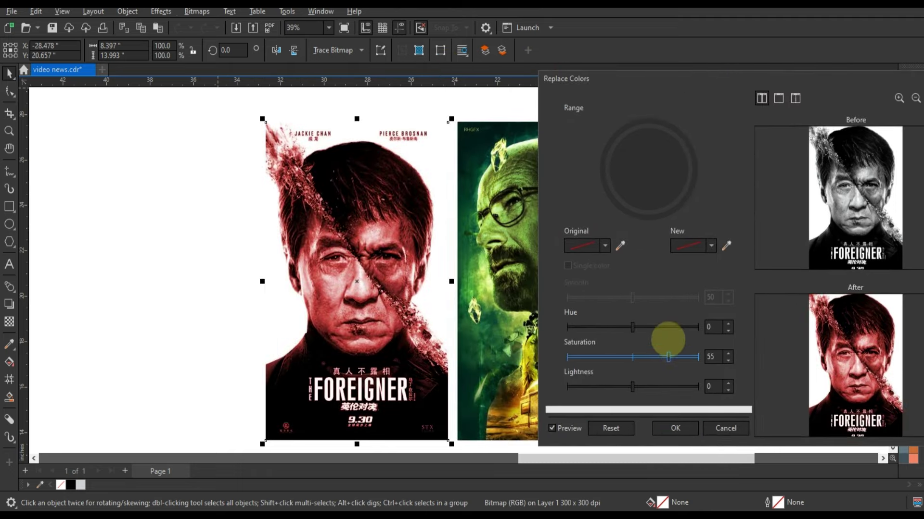
pyautogui.click(665, 331)
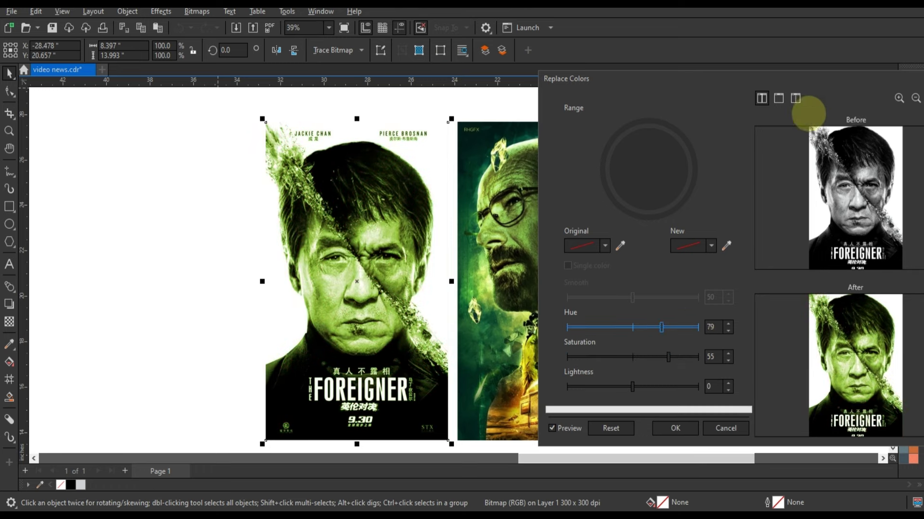
pyautogui.click(778, 98)
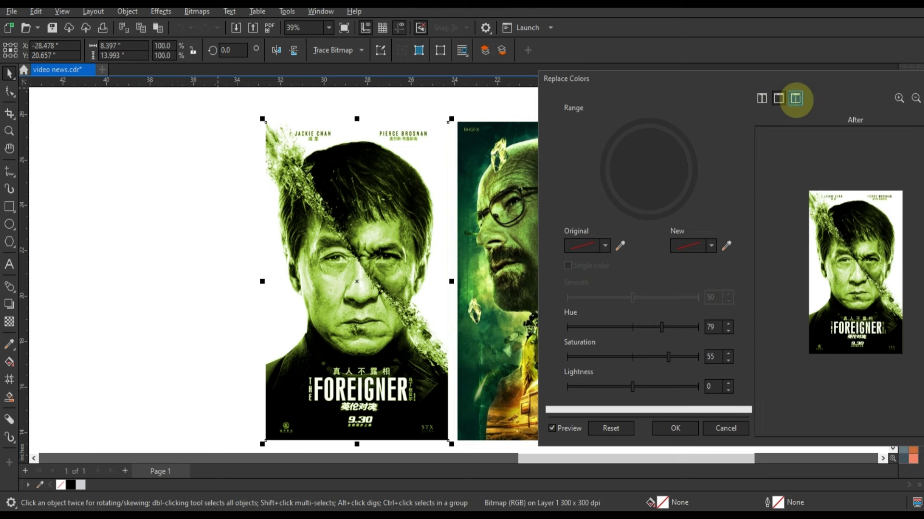
pyautogui.moveTo(685, 78); pyautogui.dragTo(650, 36)
# Step: Push the tint to a stronger green, raise saturation and set lightness to -11
pyautogui.click(759, 52)
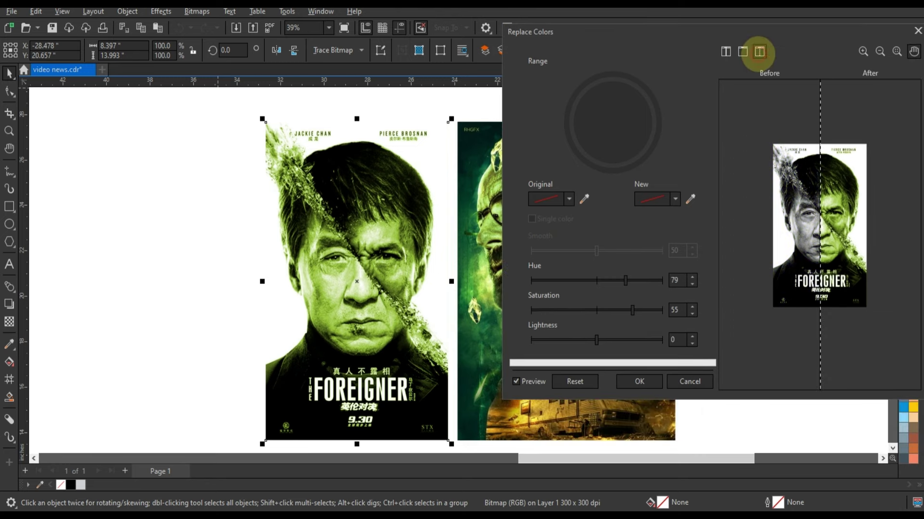
pyautogui.click(743, 52)
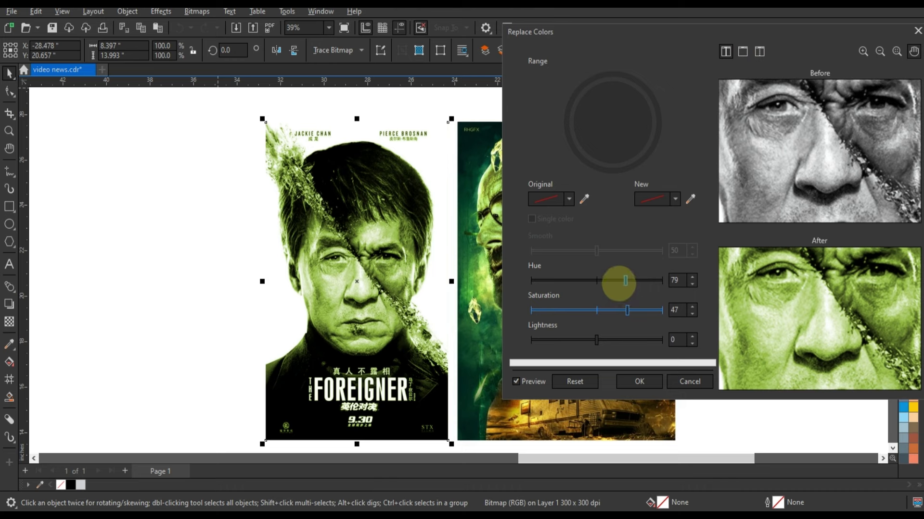
pyautogui.moveTo(618, 282); pyautogui.dragTo(635, 281)
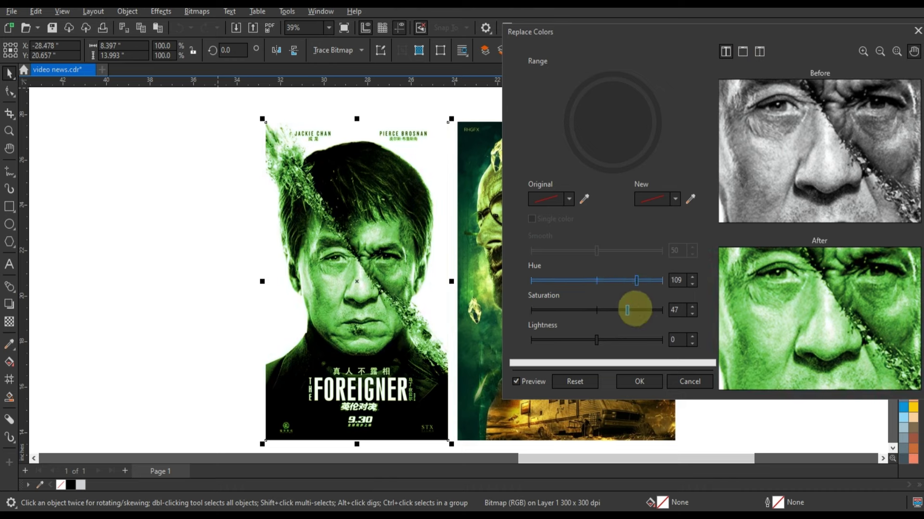
pyautogui.click(634, 310)
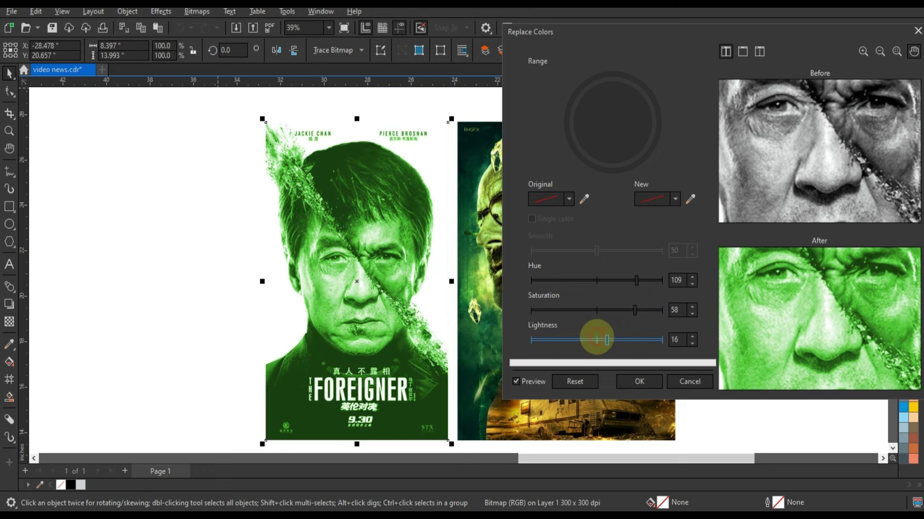
pyautogui.moveTo(597, 339); pyautogui.dragTo(587, 339)
# Step: Compare preview layouts, fine-tune saturation to 47 and apply the Hue 98 green recolour
pyautogui.click(743, 51)
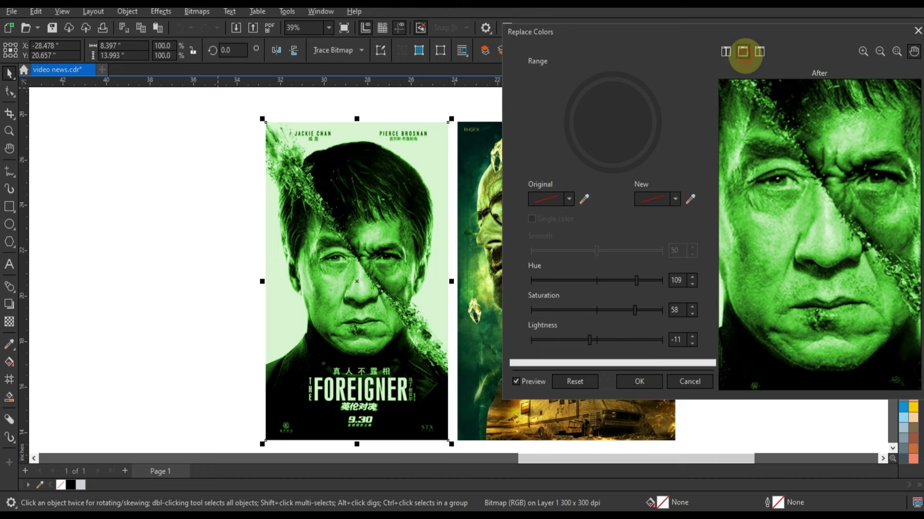
pyautogui.click(760, 52)
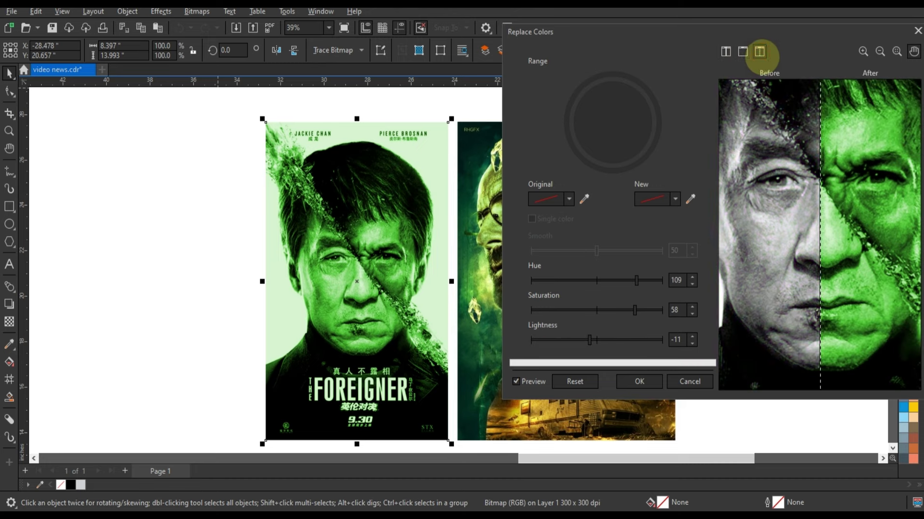
pyautogui.click(726, 51)
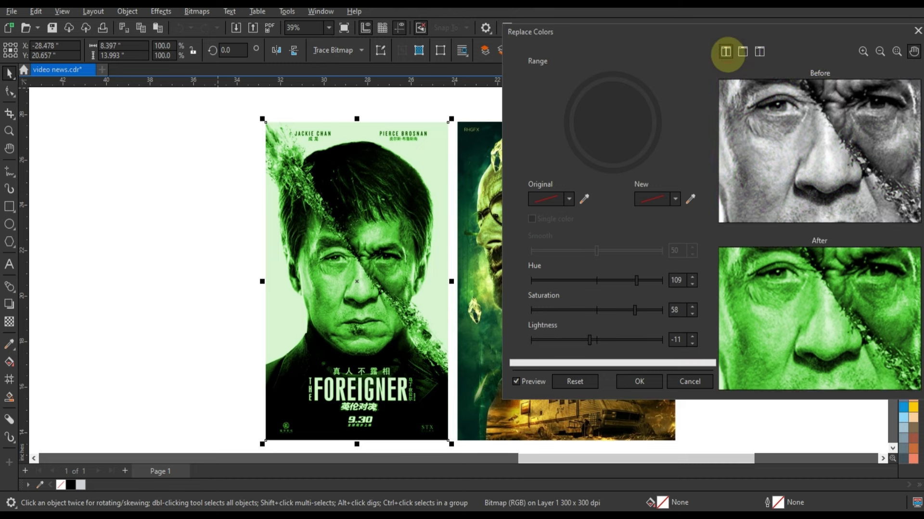
pyautogui.click(744, 51)
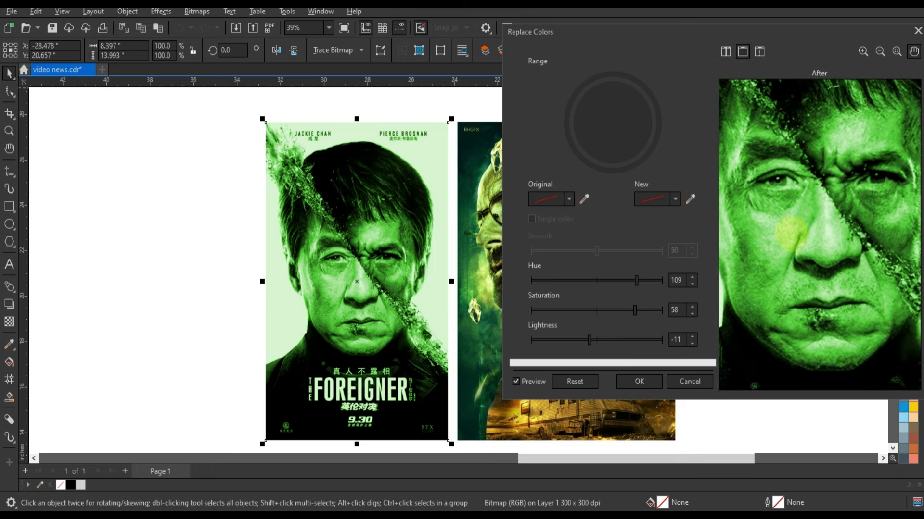
pyautogui.scroll(-2, 791, 233)
pyautogui.scroll(-2, 792, 233)
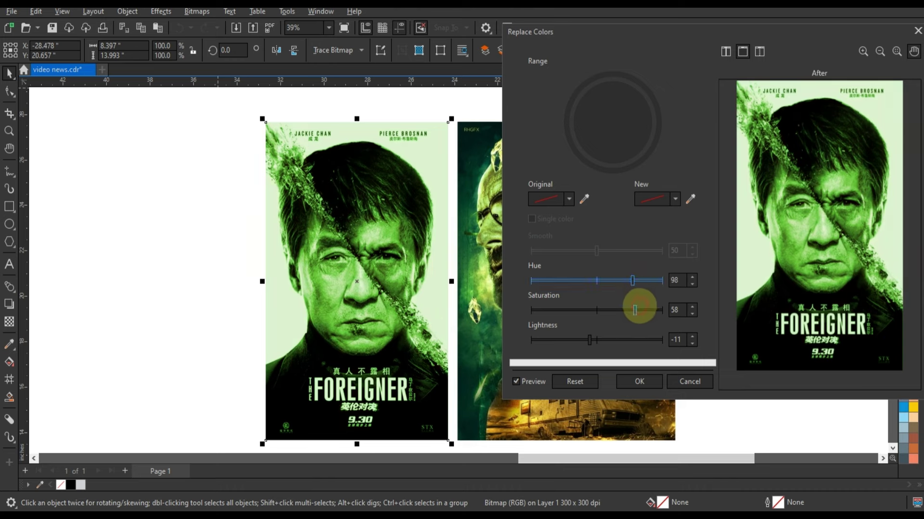
pyautogui.moveTo(635, 310); pyautogui.dragTo(639, 310)
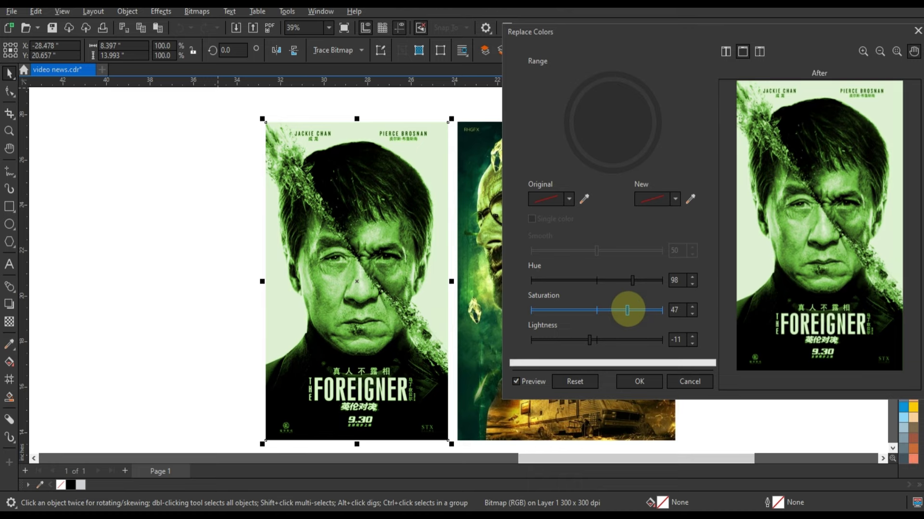
pyautogui.click(639, 383)
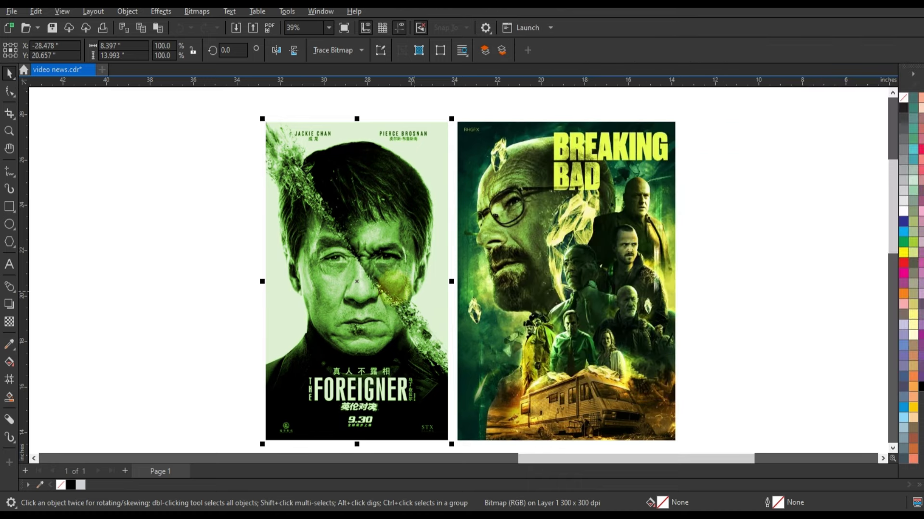
pyautogui.scroll(-1, 233, 224)
pyautogui.scroll(-1, 233, 222)
pyautogui.click(197, 208)
# Step: Zoom in on the Foreigner and orange Batman pair and select the grayscale Foreigner copy
pyautogui.scroll(-2, 529, 202)
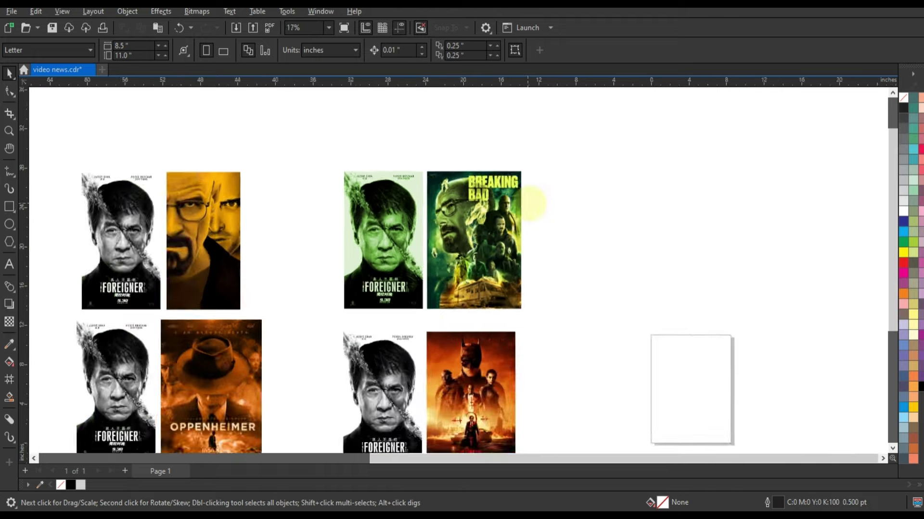
pyautogui.click(8, 131)
pyautogui.moveTo(360, 290); pyautogui.dragTo(543, 420)
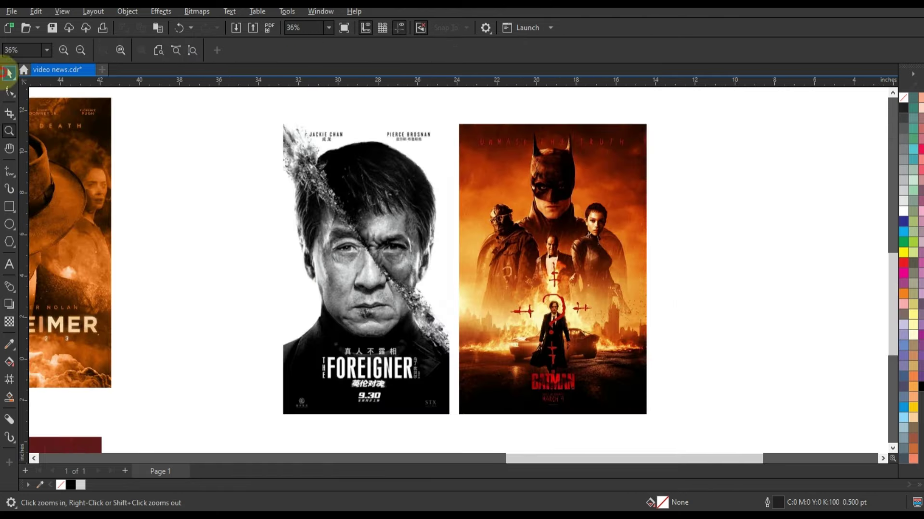
pyautogui.click(8, 72)
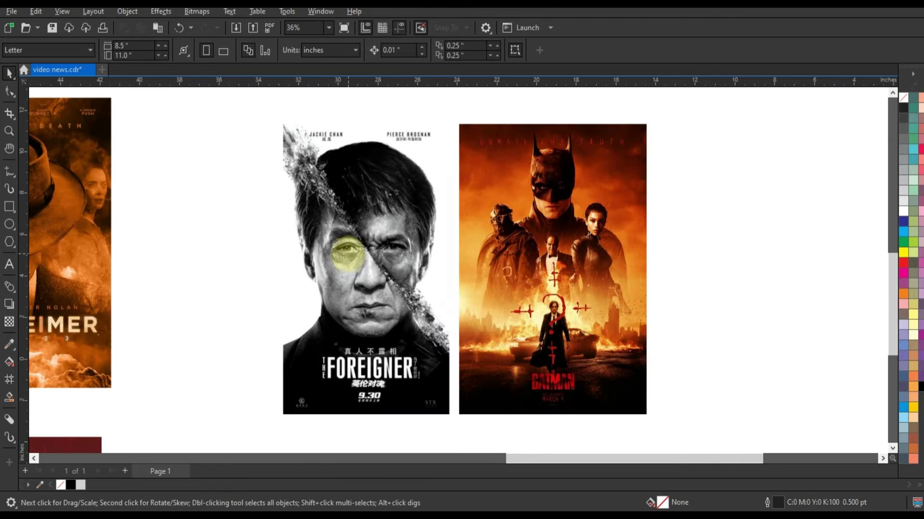
pyautogui.click(320, 243)
pyautogui.click(8, 131)
pyautogui.moveTo(271, 118); pyautogui.dragTo(686, 416)
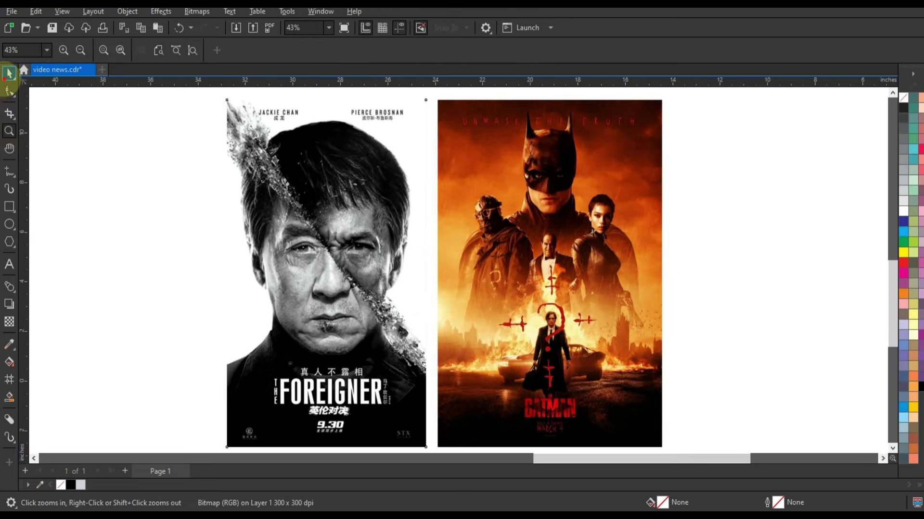
pyautogui.click(8, 73)
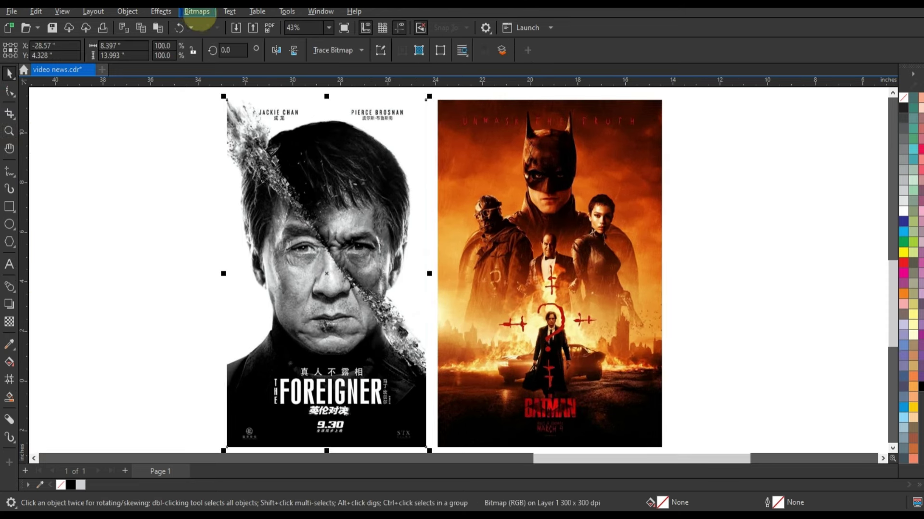
# Step: Open Replace Colors and tune an orange-brown tint: Hue 17, Saturation 56, Lightness -3
pyautogui.click(162, 11)
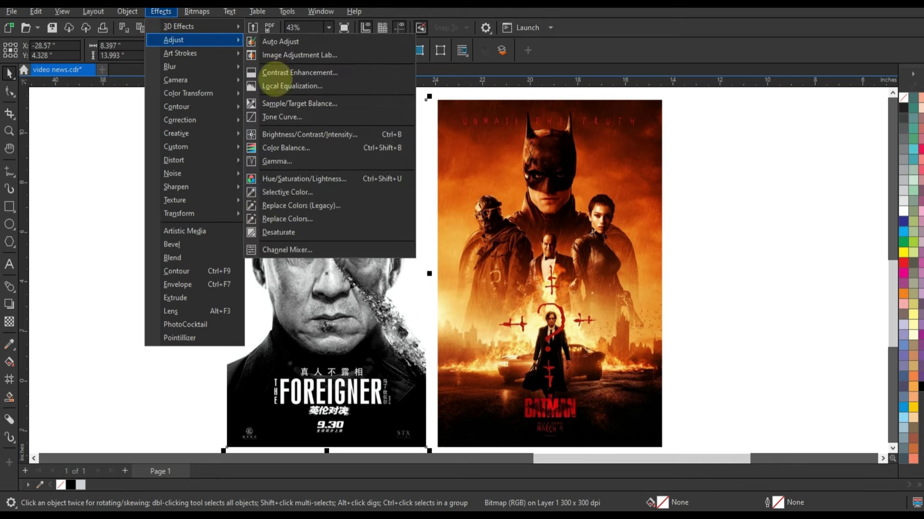
pyautogui.click(269, 219)
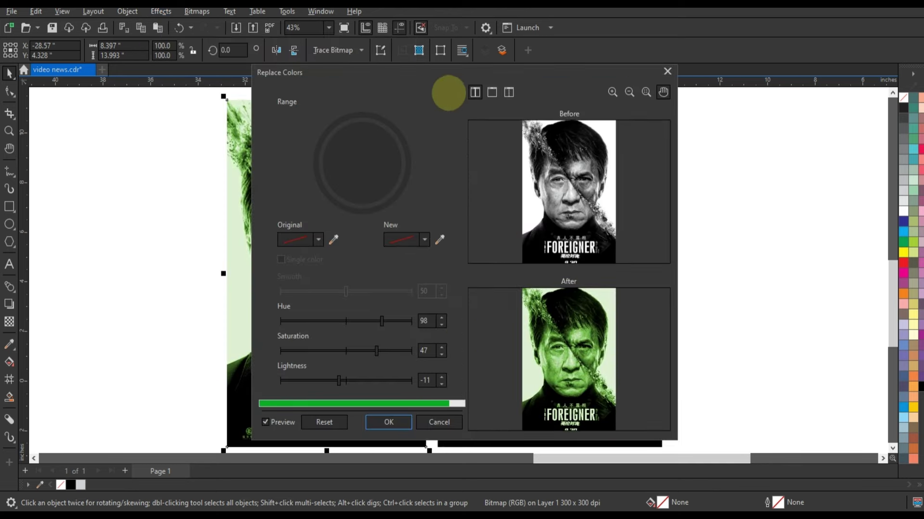
pyautogui.moveTo(447, 93)
pyautogui.mouseDown()
pyautogui.moveTo(753, 86)
pyautogui.moveTo(739, 83)
pyautogui.mouseUp()
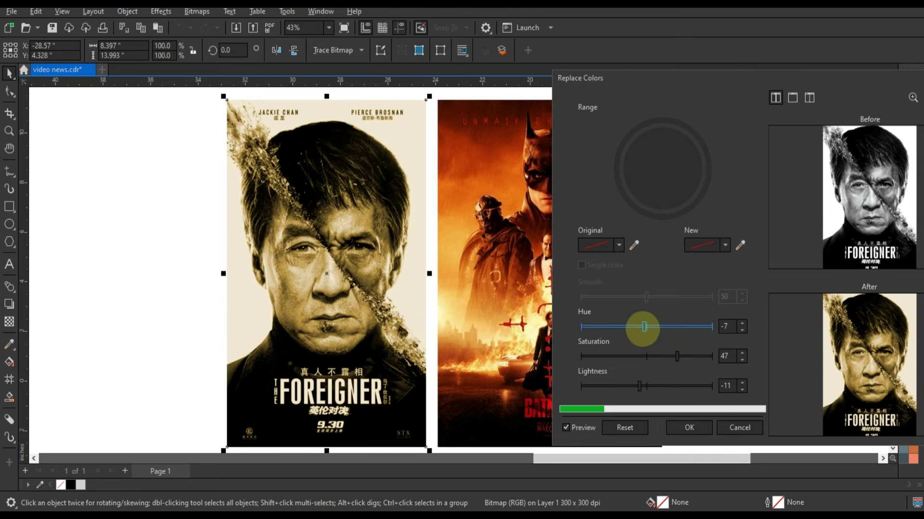
pyautogui.moveTo(677, 356); pyautogui.dragTo(672, 358)
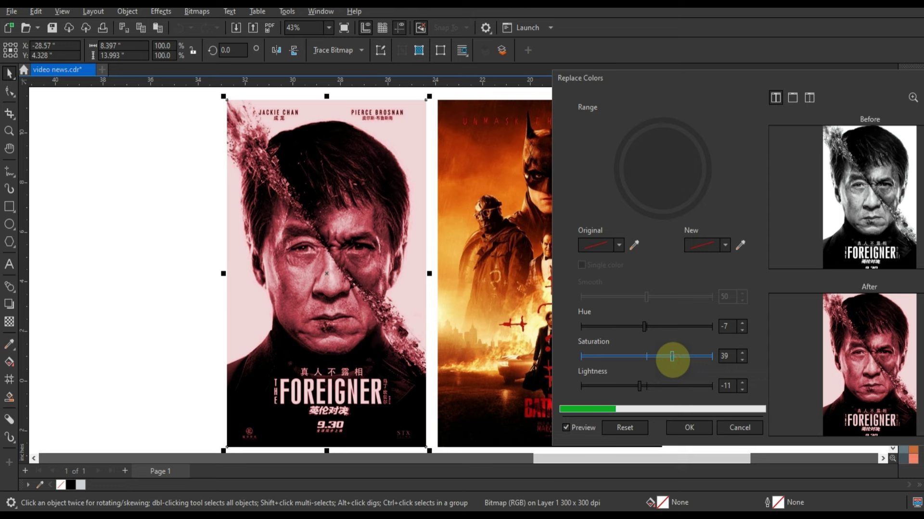
pyautogui.click(666, 385)
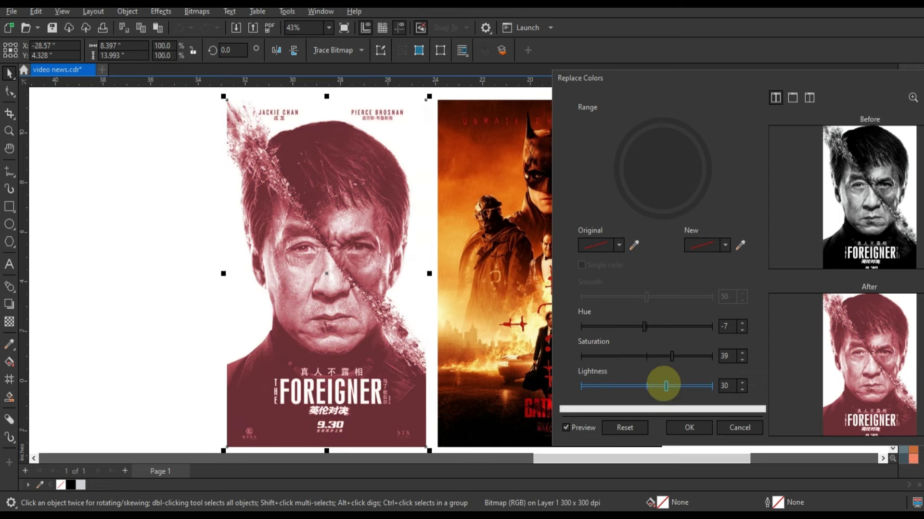
pyautogui.click(645, 386)
pyautogui.click(680, 357)
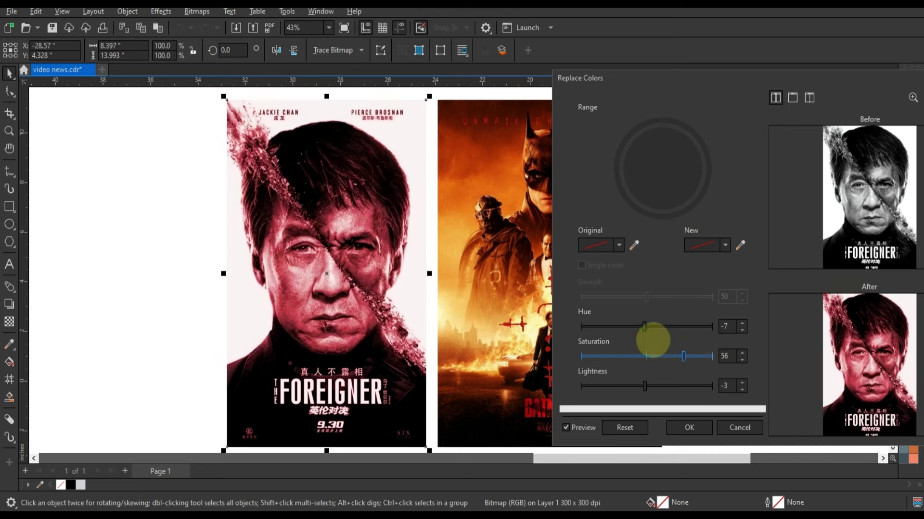
pyautogui.moveTo(637, 328); pyautogui.dragTo(621, 327)
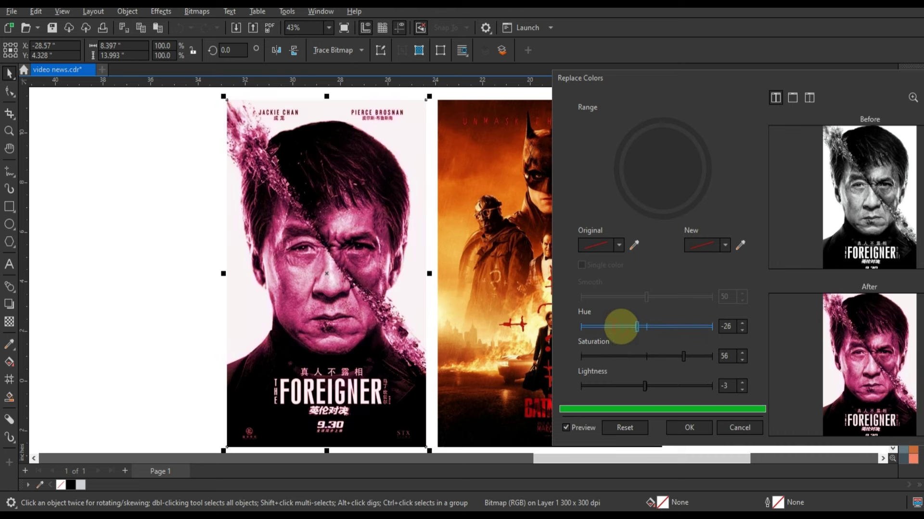
pyautogui.click(662, 327)
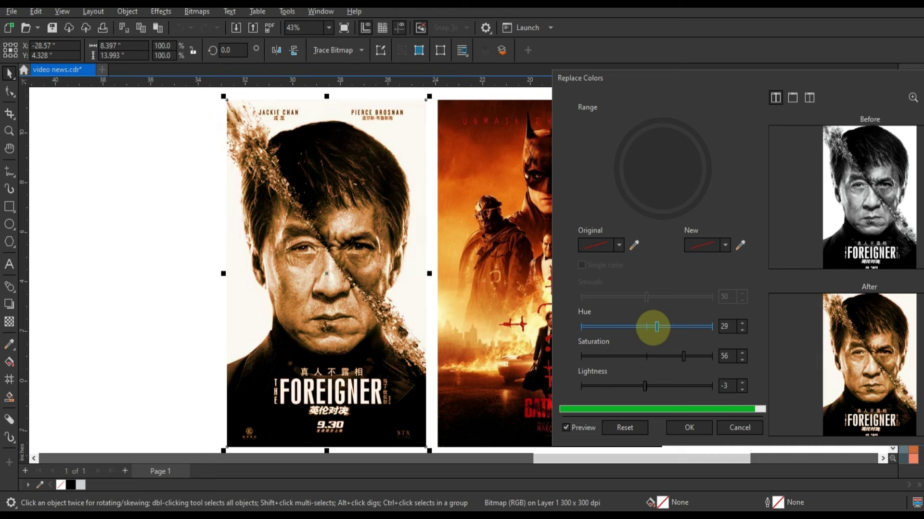
pyautogui.moveTo(656, 327); pyautogui.dragTo(652, 327)
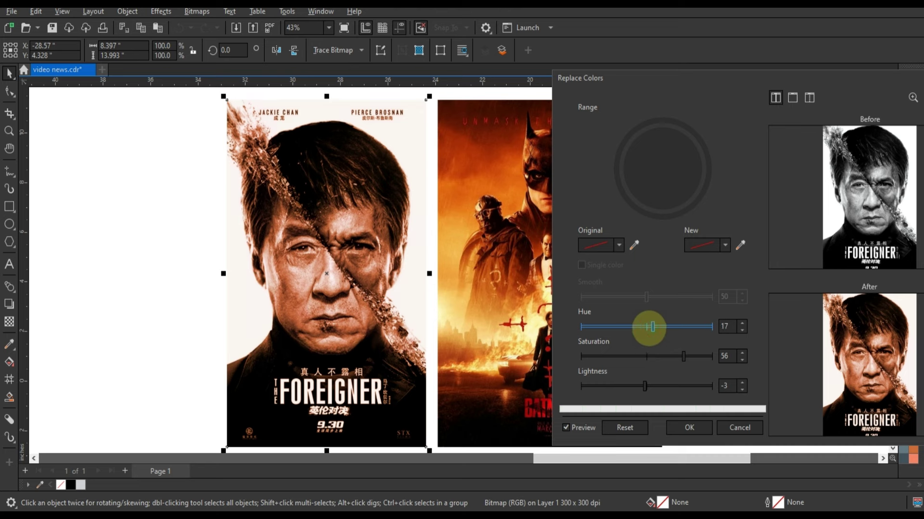
pyautogui.moveTo(669, 86); pyautogui.dragTo(563, 73)
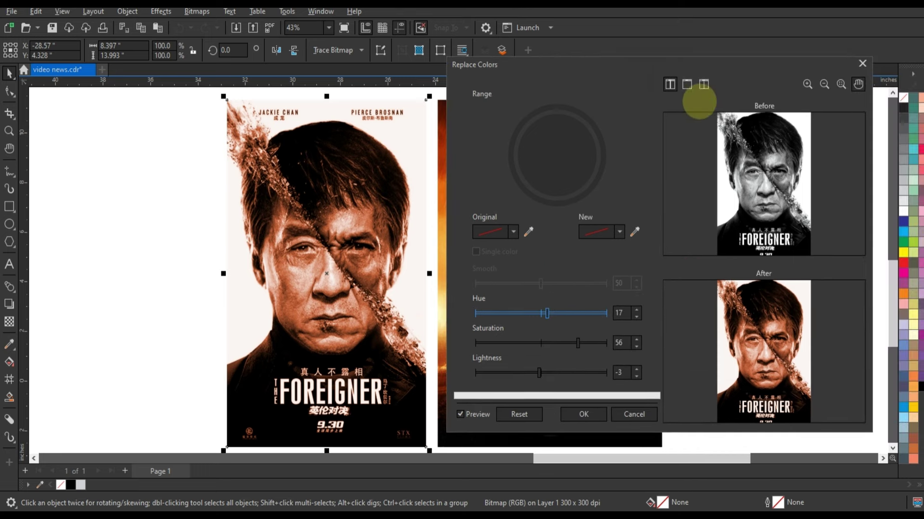
# Step: Switch to stacked Before/After preview, set Hue 12 and Saturation 67, and apply the recolour
pyautogui.click(687, 84)
pyautogui.click(703, 85)
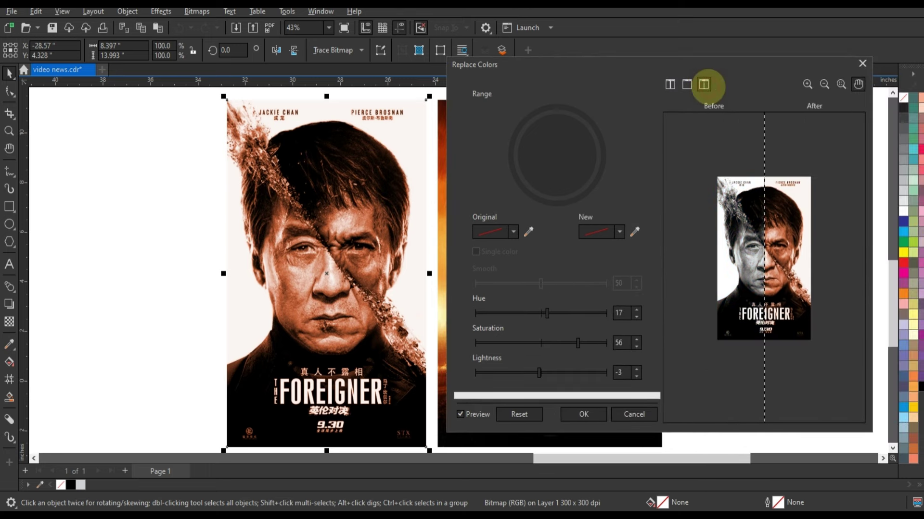
pyautogui.click(670, 84)
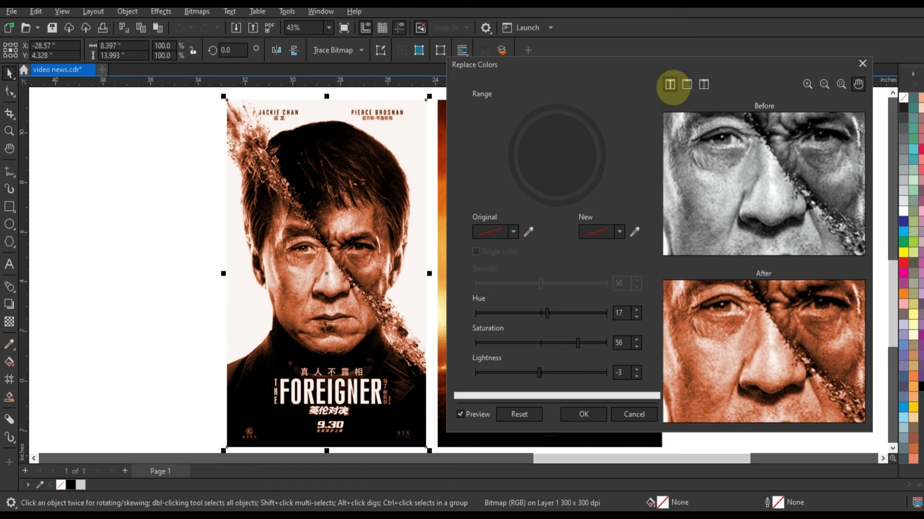
pyautogui.scroll(-1, 794, 321)
pyautogui.scroll(-1, 789, 327)
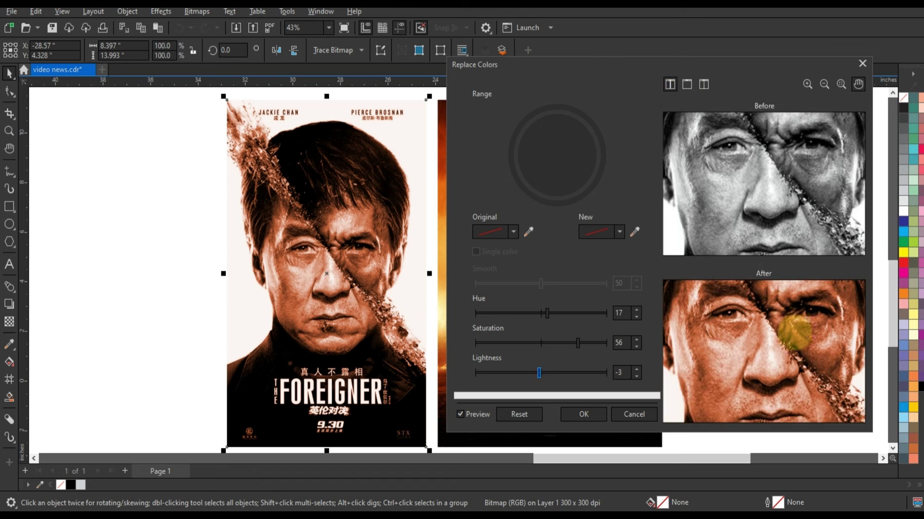
pyautogui.scroll(-1, 784, 332)
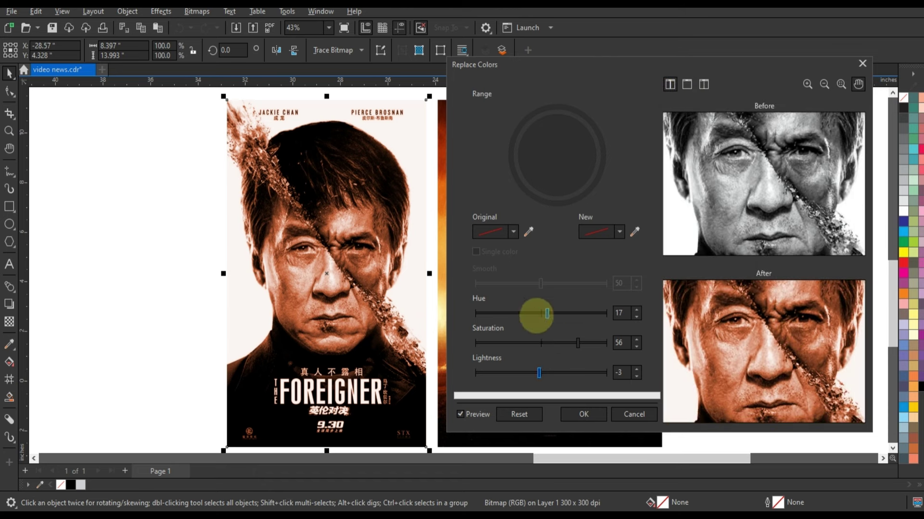
pyautogui.moveTo(536, 315); pyautogui.dragTo(543, 315)
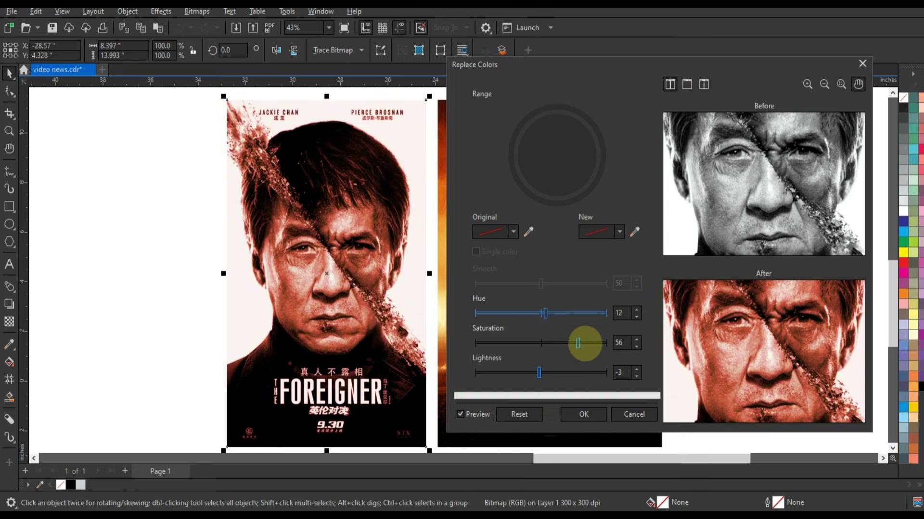
pyautogui.moveTo(585, 343); pyautogui.dragTo(586, 343)
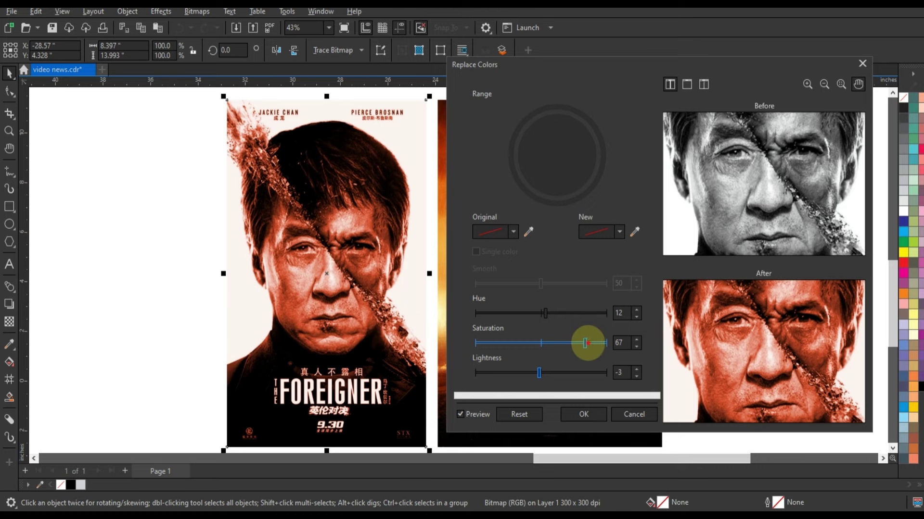
pyautogui.click(584, 414)
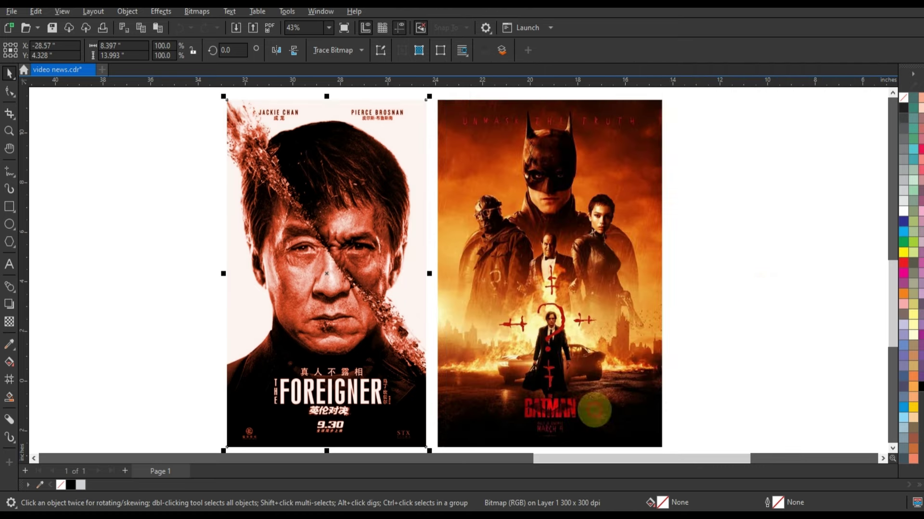
# Step: Select and zoom to the bottom Foreigner and red Batman pair, then open Replace Colors
pyautogui.click(756, 295)
pyautogui.scroll(-2, 773, 296)
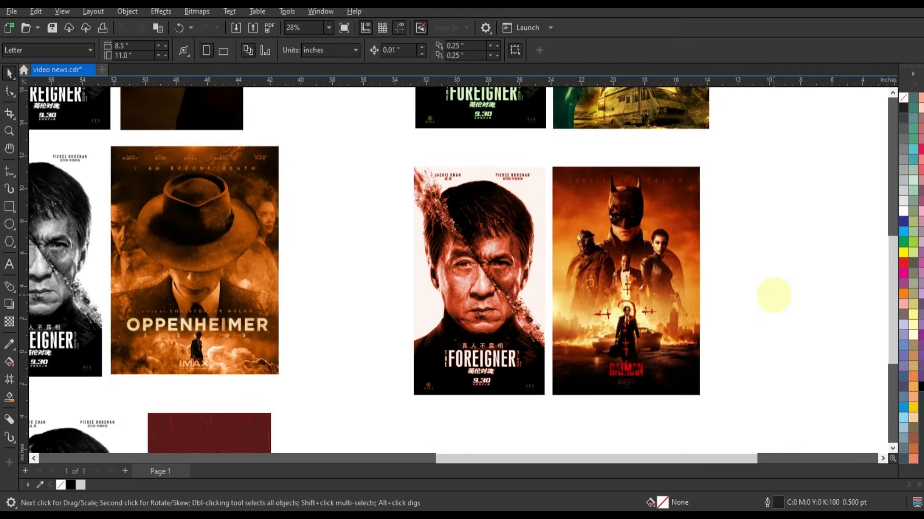
pyautogui.scroll(-1, 773, 295)
pyautogui.scroll(-1, 773, 295)
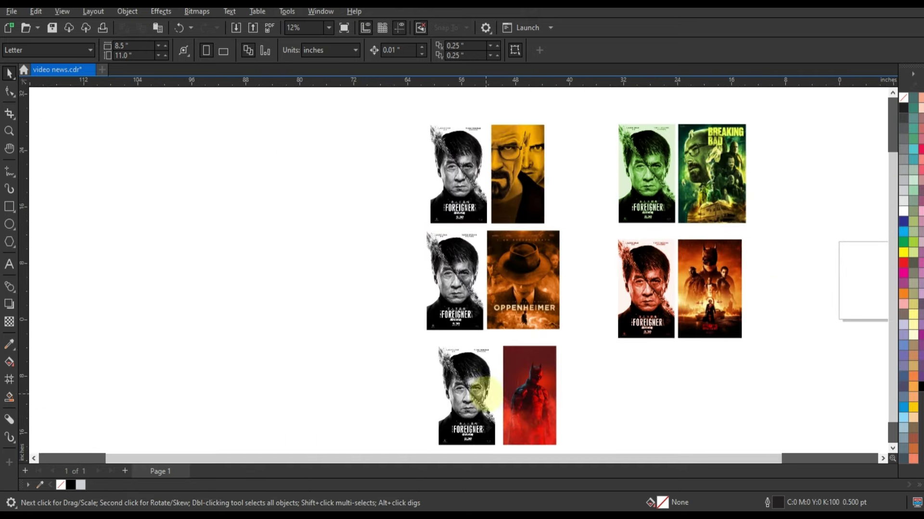
pyautogui.moveTo(567, 327); pyautogui.dragTo(387, 453)
pyautogui.hotkey('shift', 'F2')
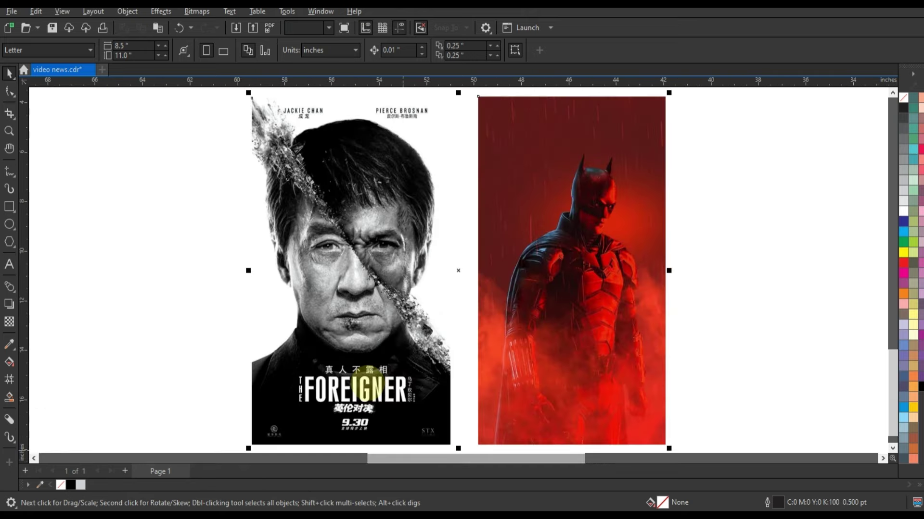
pyautogui.moveTo(174, 39)
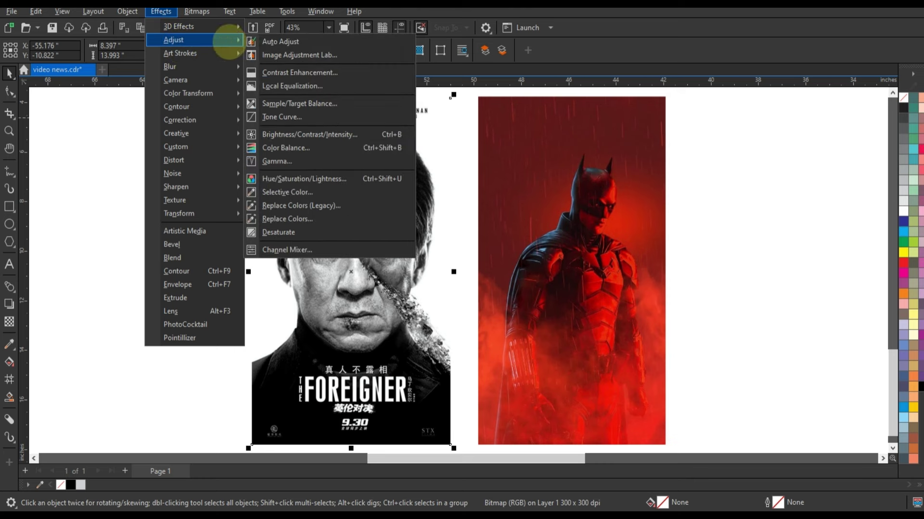
pyautogui.click(282, 217)
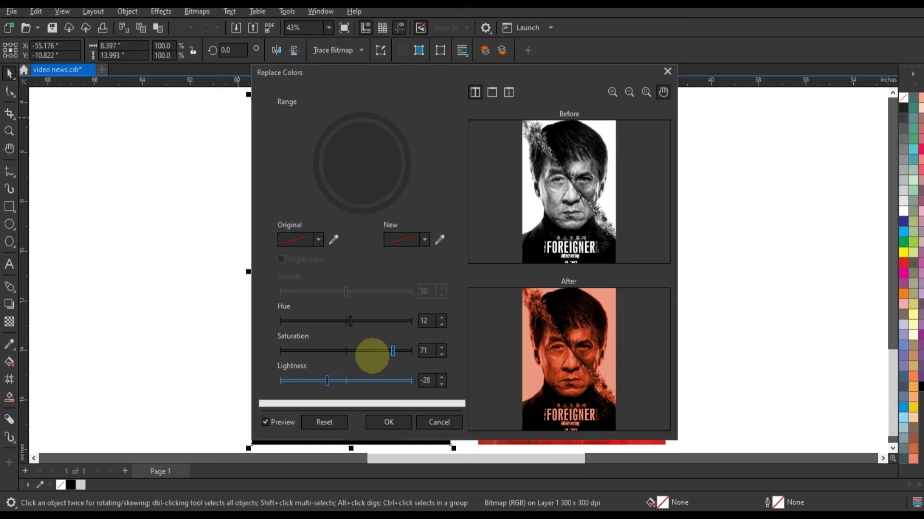
# Step: Apply a red tint with Hue 2, Saturation 67 and reduced lightness to the Foreigner copy
pyautogui.click(322, 380)
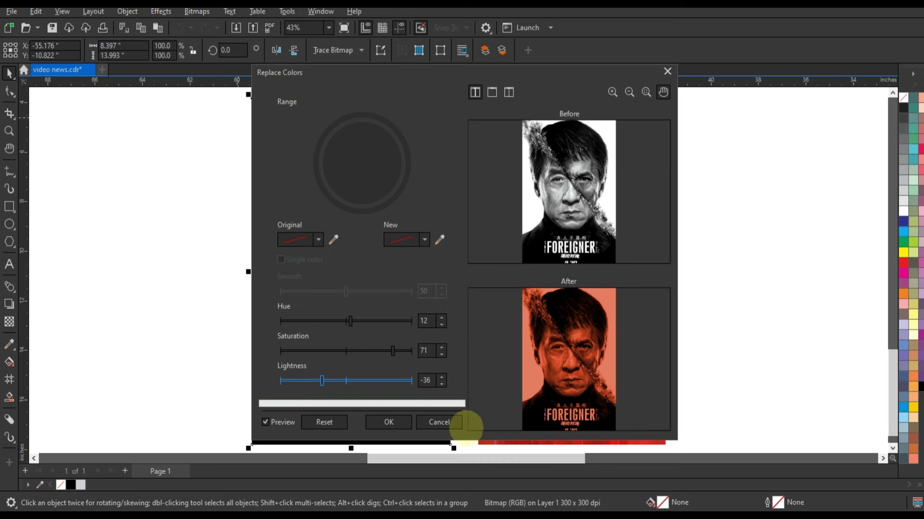
pyautogui.click(341, 321)
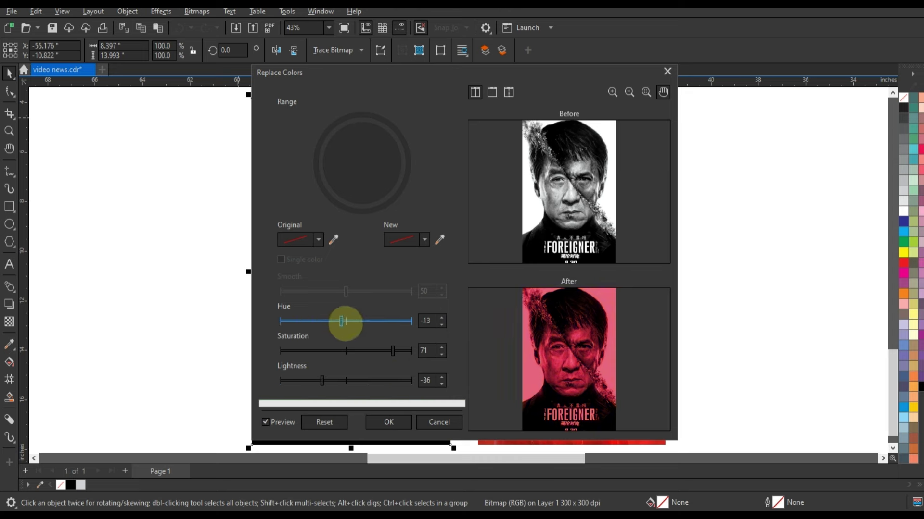
pyautogui.click(353, 322)
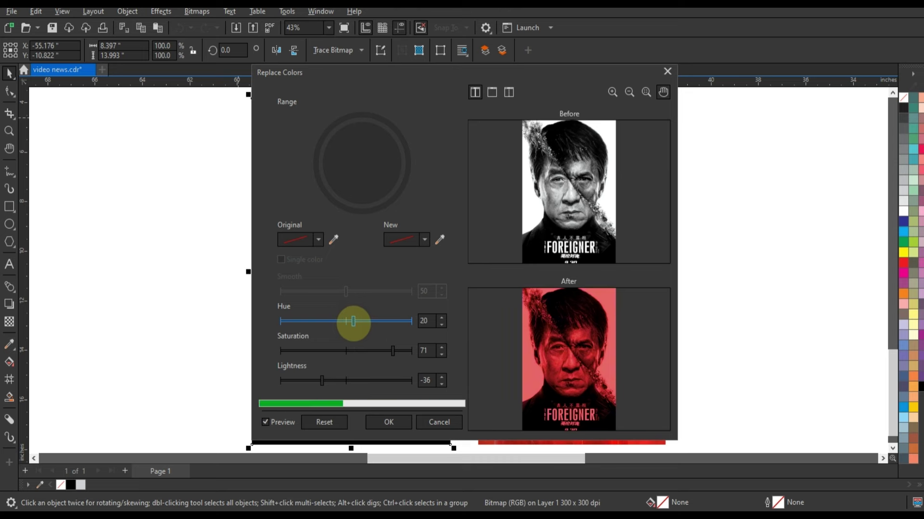
pyautogui.moveTo(353, 321); pyautogui.dragTo(348, 323)
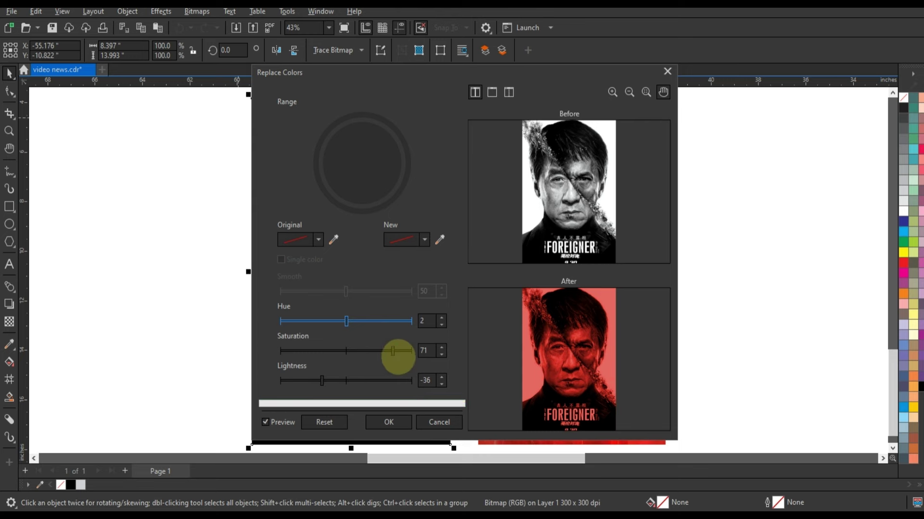
pyautogui.click(390, 351)
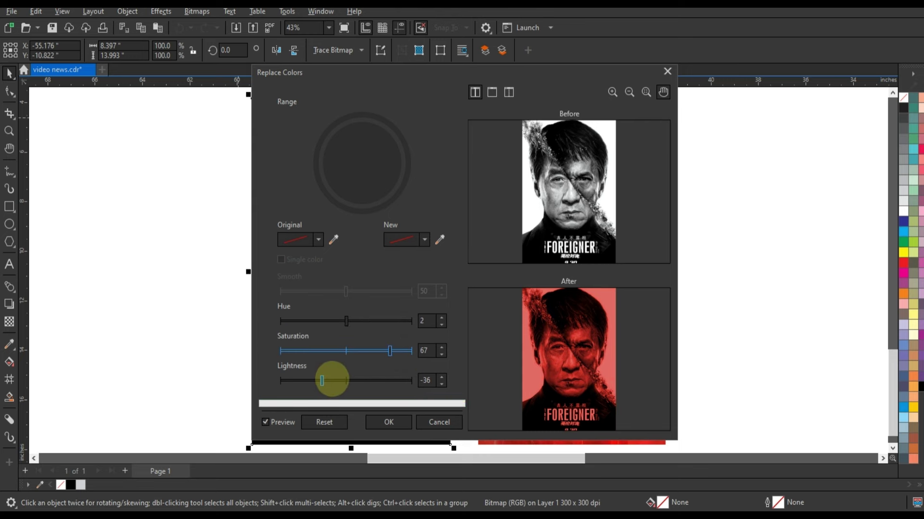
pyautogui.click(332, 380)
pyautogui.click(388, 422)
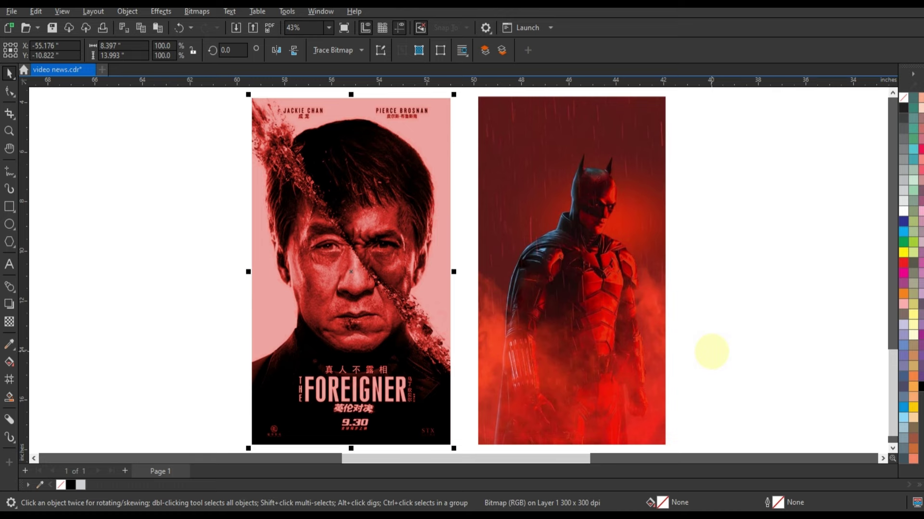
pyautogui.scroll(-3, 711, 352)
pyautogui.scroll(-2, 711, 352)
# Step: Zoom in on and select the grayscale Foreigner copy beside the Oppenheimer poster
pyautogui.scroll(-1, 712, 351)
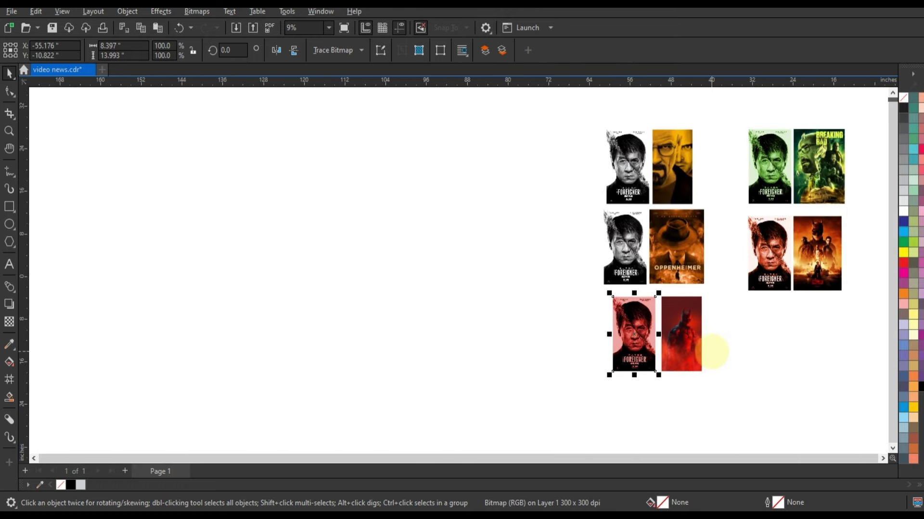
pyautogui.moveTo(561, 128); pyautogui.dragTo(723, 316)
pyautogui.hotkey('shift', 'F2')
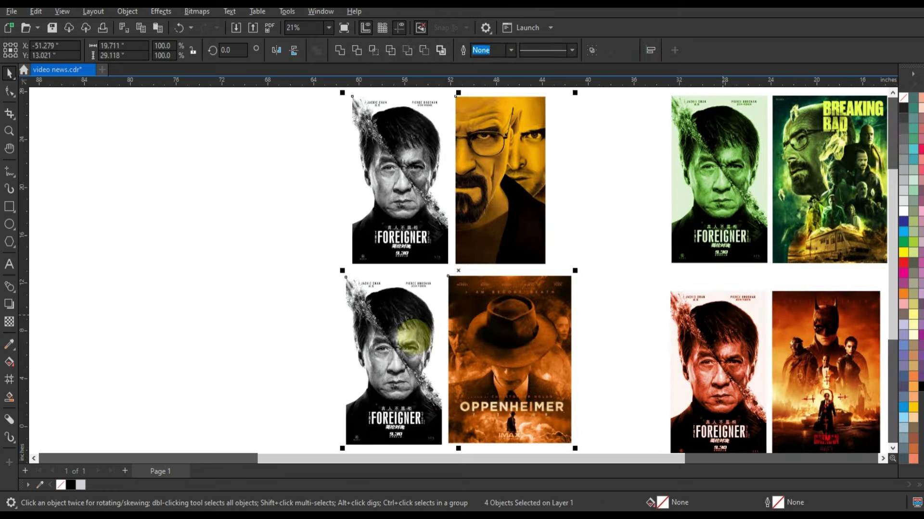
pyautogui.click(413, 336)
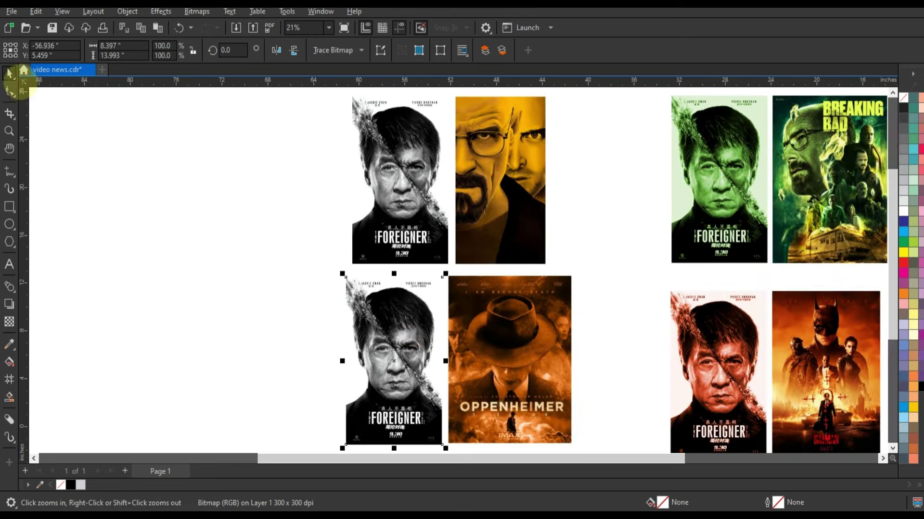
pyautogui.click(423, 405)
pyautogui.click(447, 276)
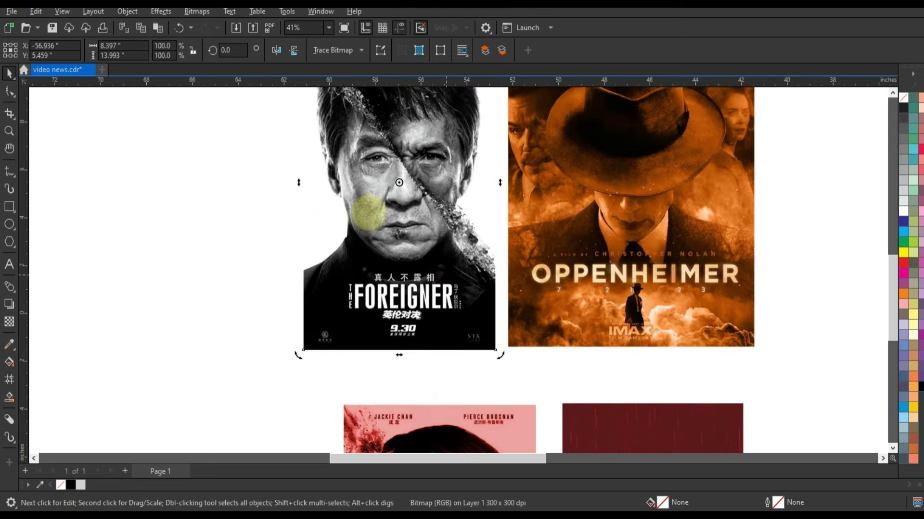
pyautogui.hotkey('shift', 'F2')
# Step: Apply Replace Colors with Hue 26, Saturation 83 and Lightness -22 for a warm orange tint
pyautogui.click(161, 11)
pyautogui.moveTo(178, 39)
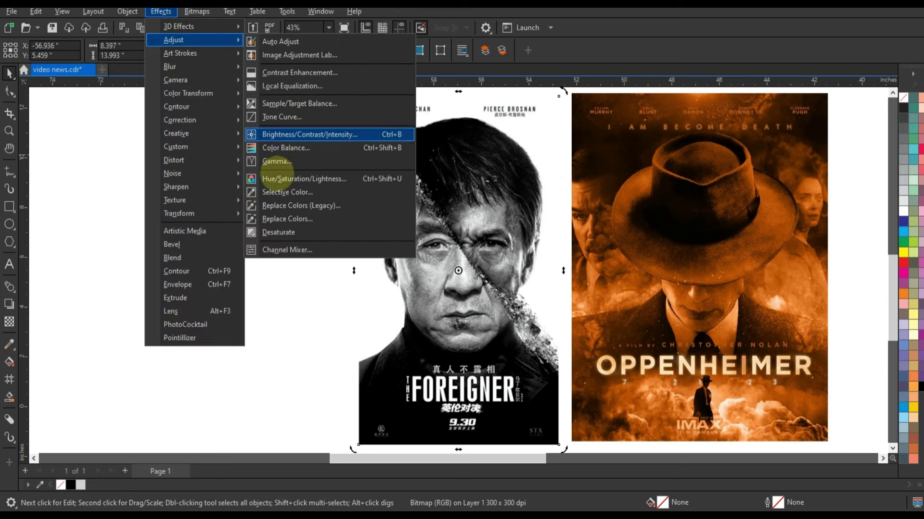
pyautogui.click(279, 222)
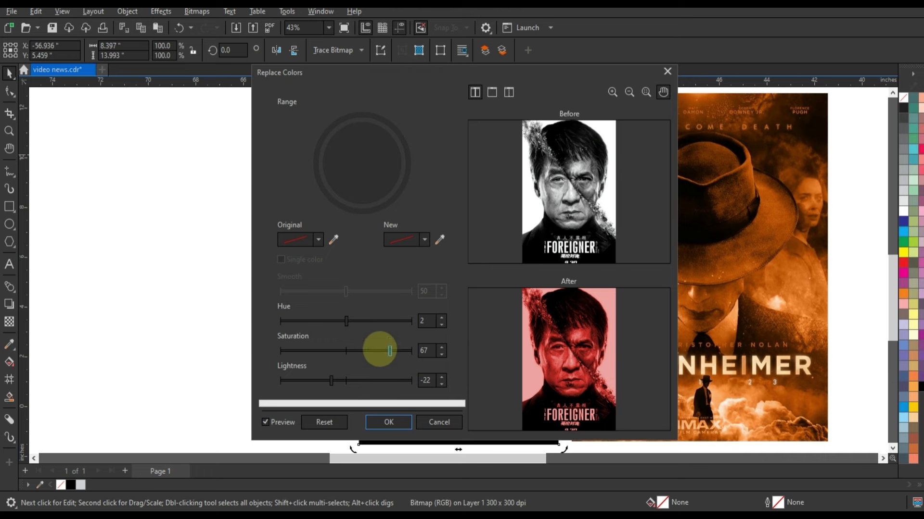
pyautogui.click(380, 350)
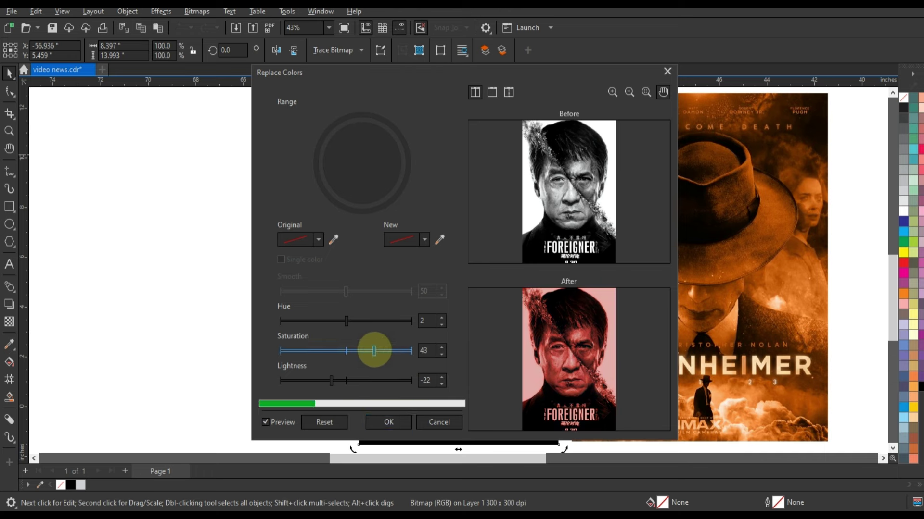
pyautogui.click(356, 321)
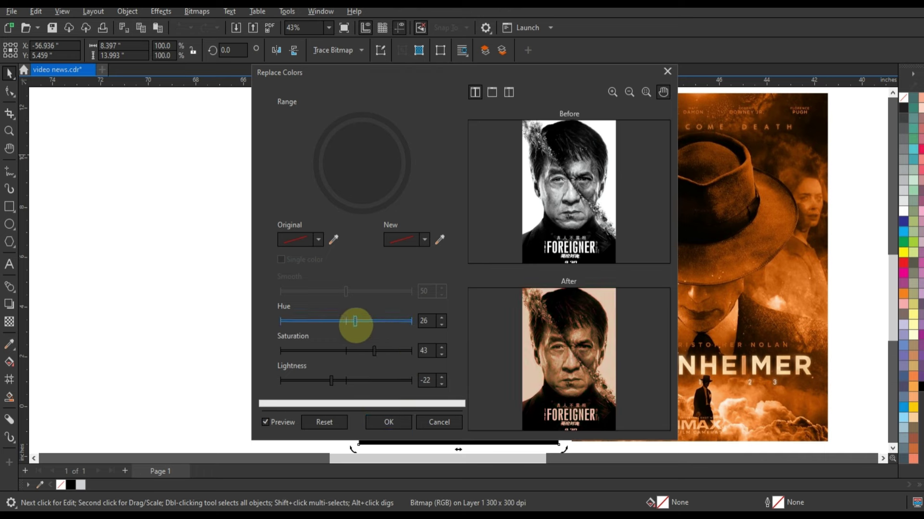
pyautogui.click(381, 351)
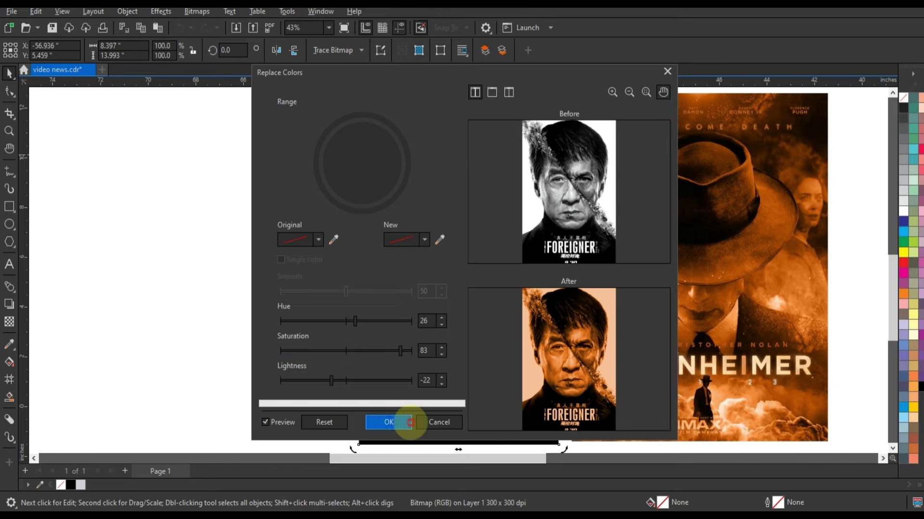
pyautogui.click(403, 422)
pyautogui.scroll(-3, 389, 319)
# Step: Move the Oppenheimer pair and the orange Batman pair into the bottom row
pyautogui.scroll(-2, 388, 318)
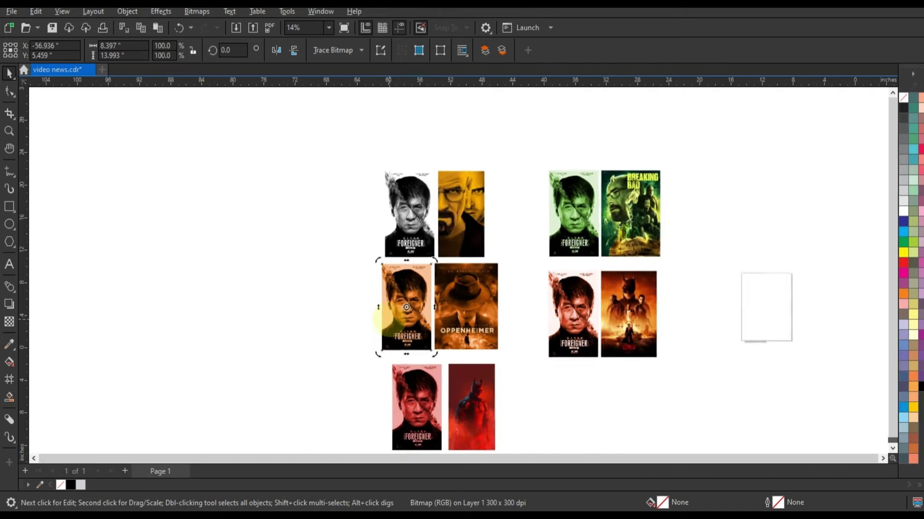
pyautogui.click(373, 276)
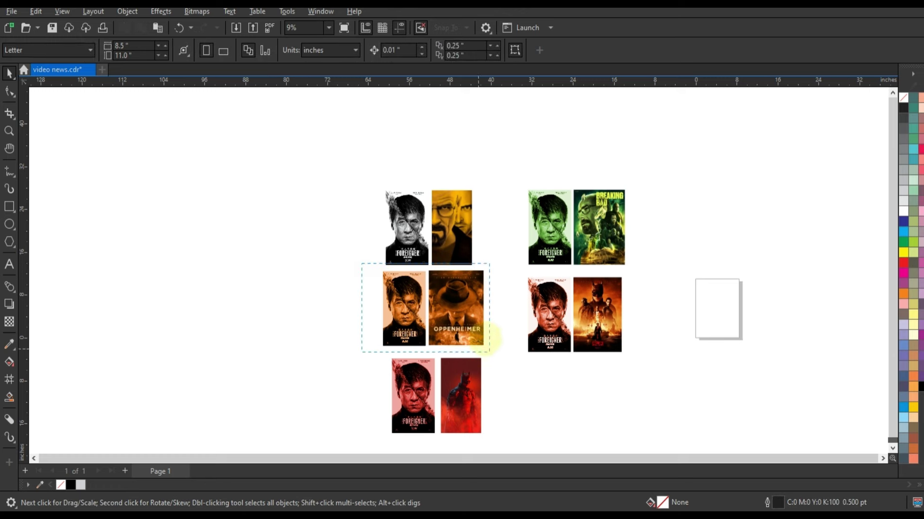
pyautogui.moveTo(373, 276)
pyautogui.mouseDown()
pyautogui.moveTo(487, 350)
pyautogui.moveTo(377, 412)
pyautogui.mouseUp()
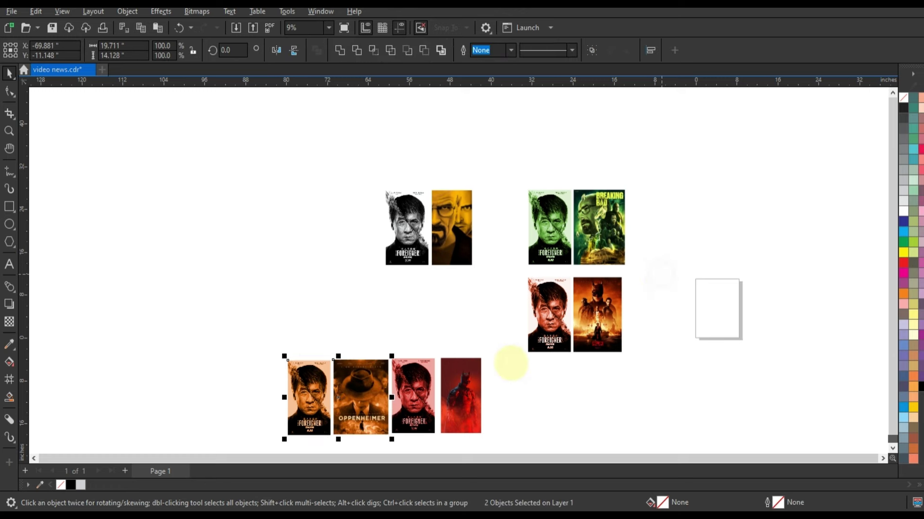
pyautogui.moveTo(511, 363); pyautogui.dragTo(627, 275)
pyautogui.moveTo(601, 319); pyautogui.dragTo(264, 406)
# Step: Place the Breaking Bad pair at the row's left end and fit the whole row in view
pyautogui.moveTo(651, 179); pyautogui.dragTo(505, 285)
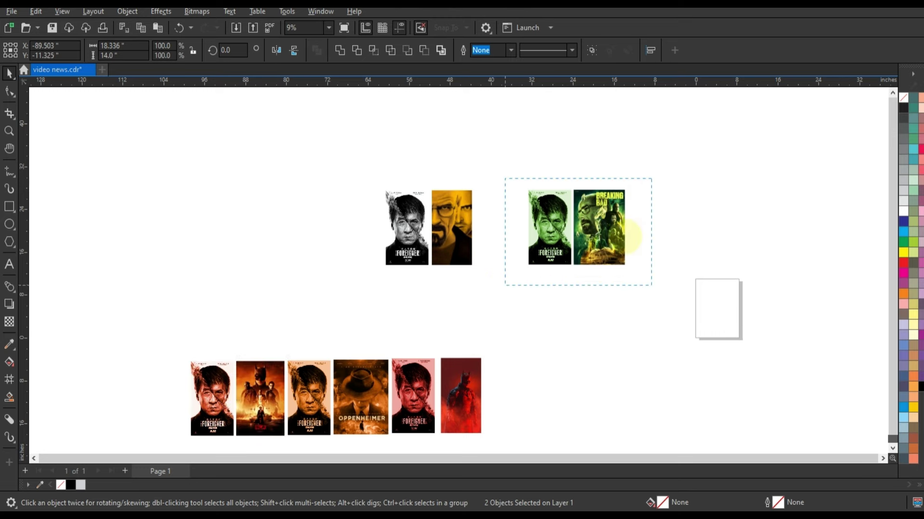
pyautogui.scroll(-1, 630, 235)
pyautogui.moveTo(621, 236); pyautogui.dragTo(235, 384)
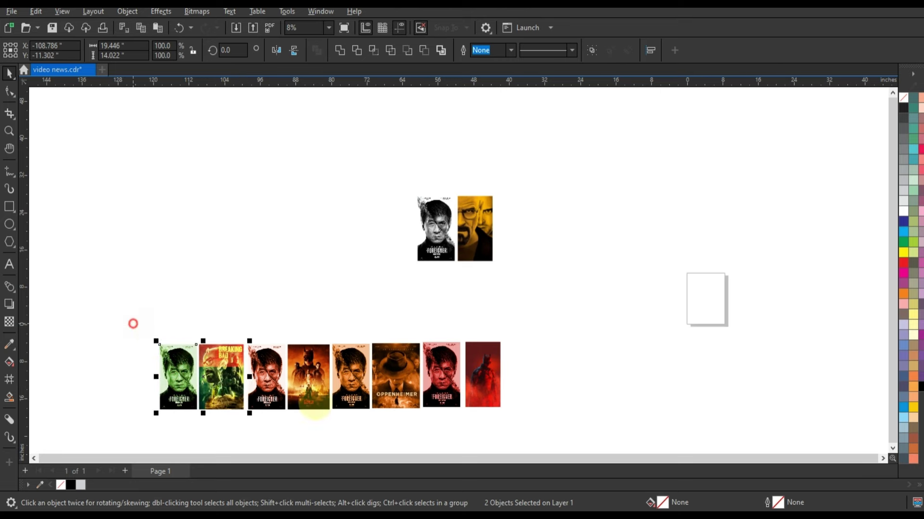
pyautogui.moveTo(133, 324); pyautogui.dragTo(527, 430)
pyautogui.hotkey('shift', 'F2')
pyautogui.press('Escape')
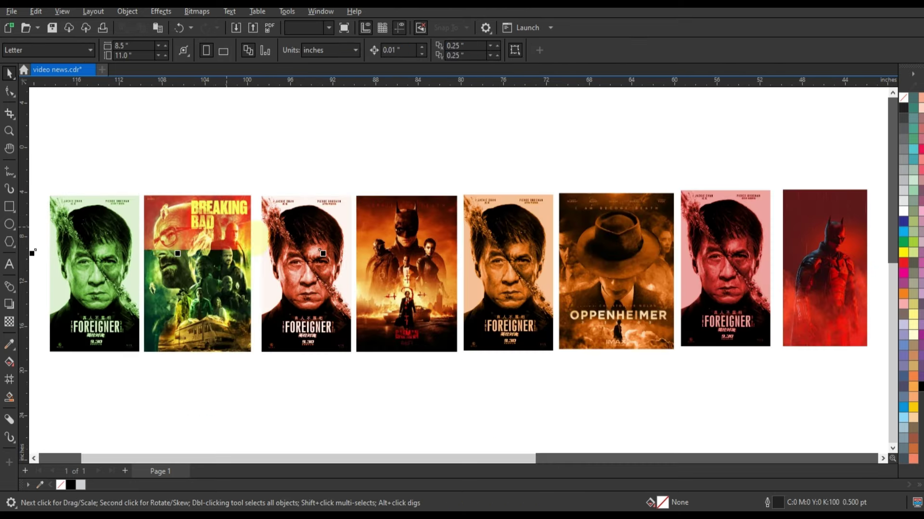